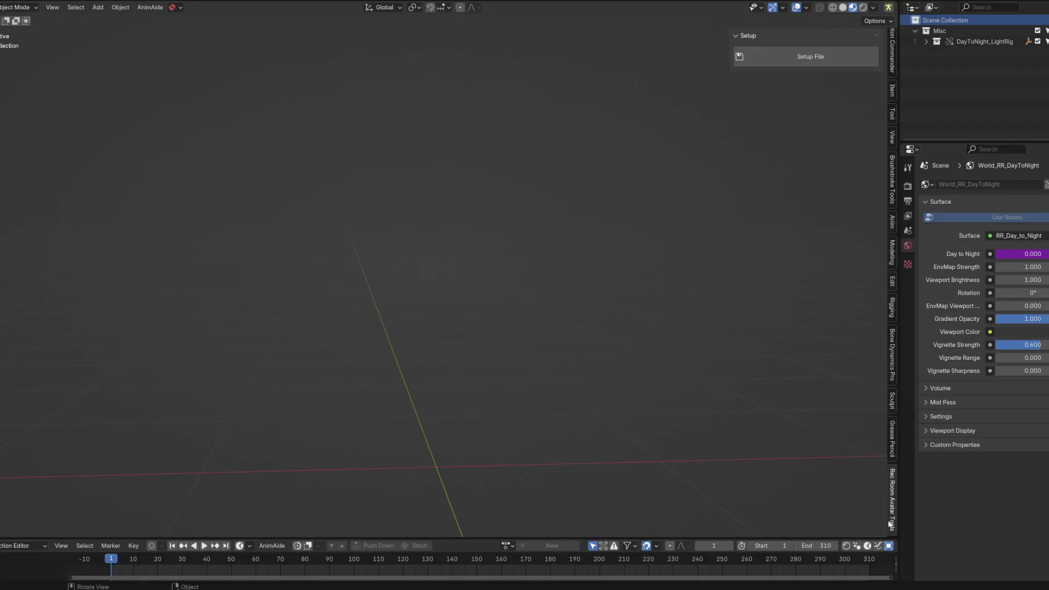
Run Setup File to load the Rec Room avatar rig with Full_Body and Modern_Bean_Body collections
{"action": "left_click", "coordinate": [773, 57]}
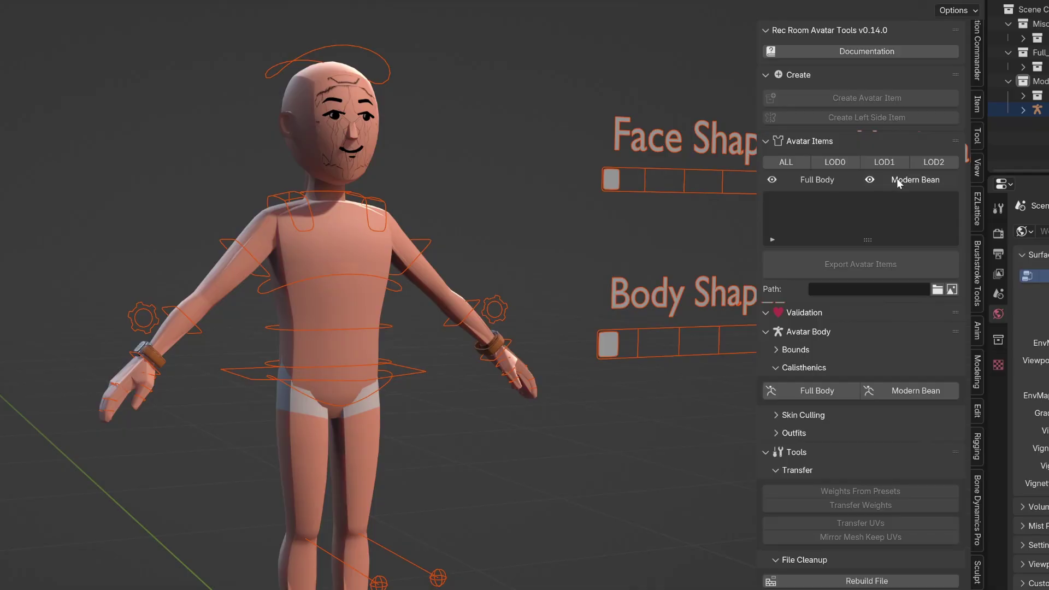
Hide Modern Bean, load the test outfits and show Pants (FB) and Tshirt (FB)
{"action": "left_click", "coordinate": [897, 179]}
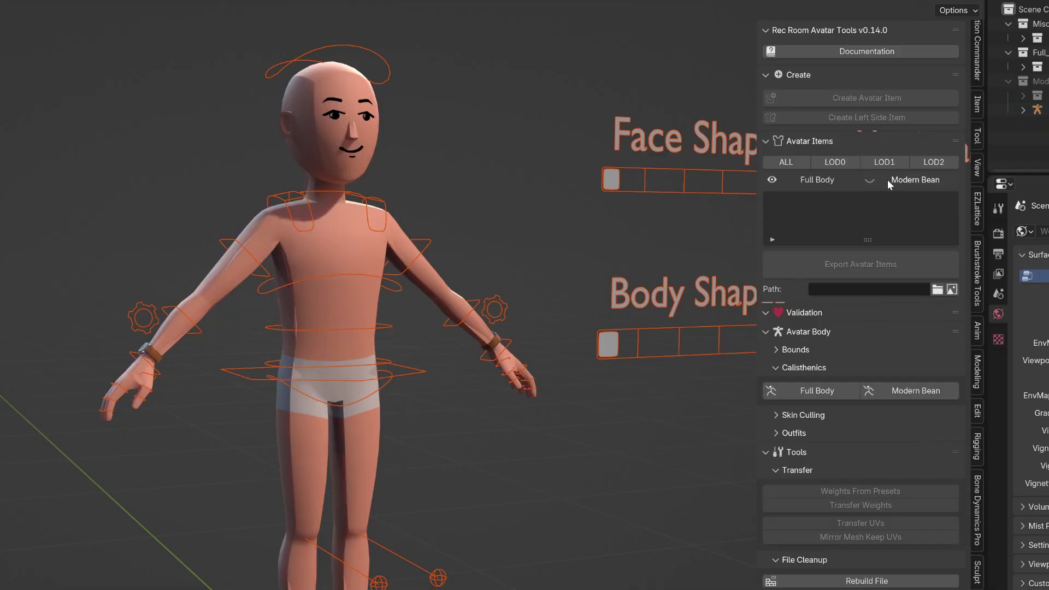
{"action": "middle_click_drag", "start_coordinate": [335, 326], "coordinate": [333, 286], "text": "shift"}
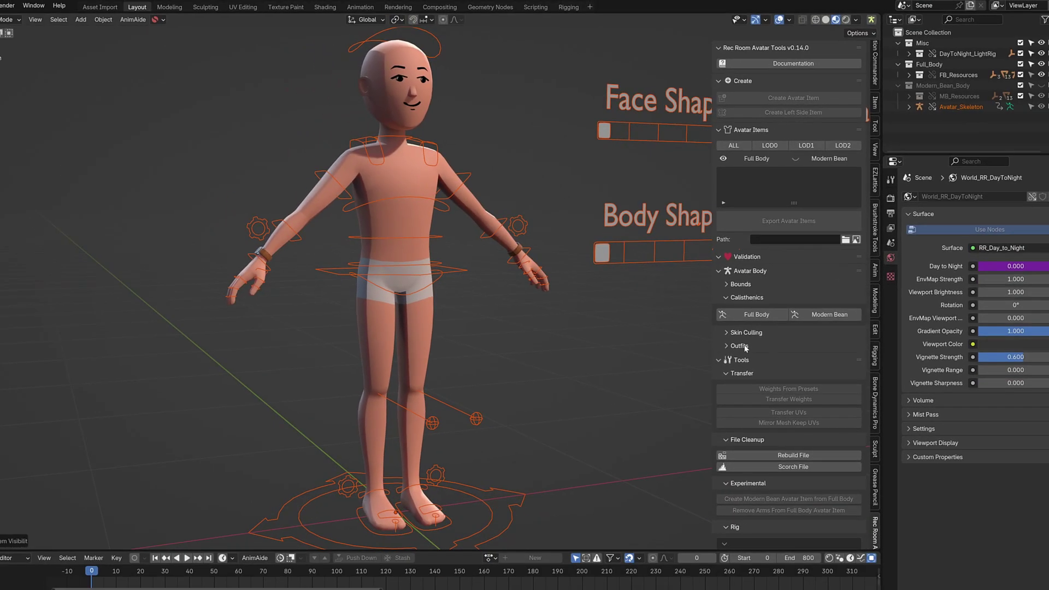
{"action": "left_click", "coordinate": [738, 346]}
{"action": "left_click", "coordinate": [799, 367]}
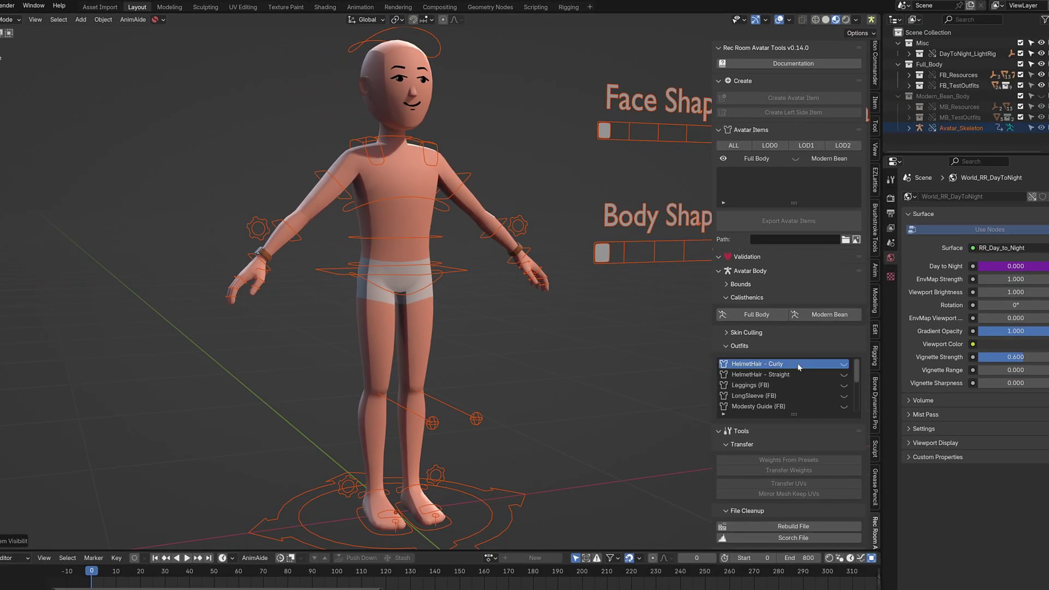
{"action": "left_click_drag", "start_coordinate": [795, 415], "coordinate": [794, 468]}
{"action": "left_click", "coordinate": [844, 428]}
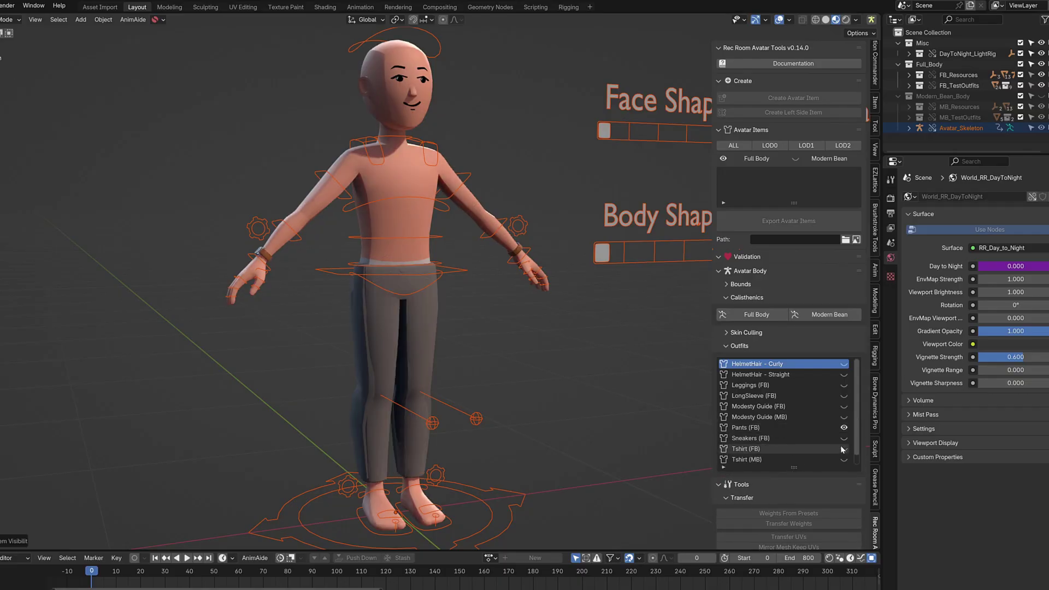
{"action": "left_click", "coordinate": [844, 449]}
Preview the outfits at LOD0 and LOD1, collapse Outfits and enlarge the outliner
{"action": "scroll", "coordinate": [377, 241], "scroll_direction": "down", "scroll_amount": 1}
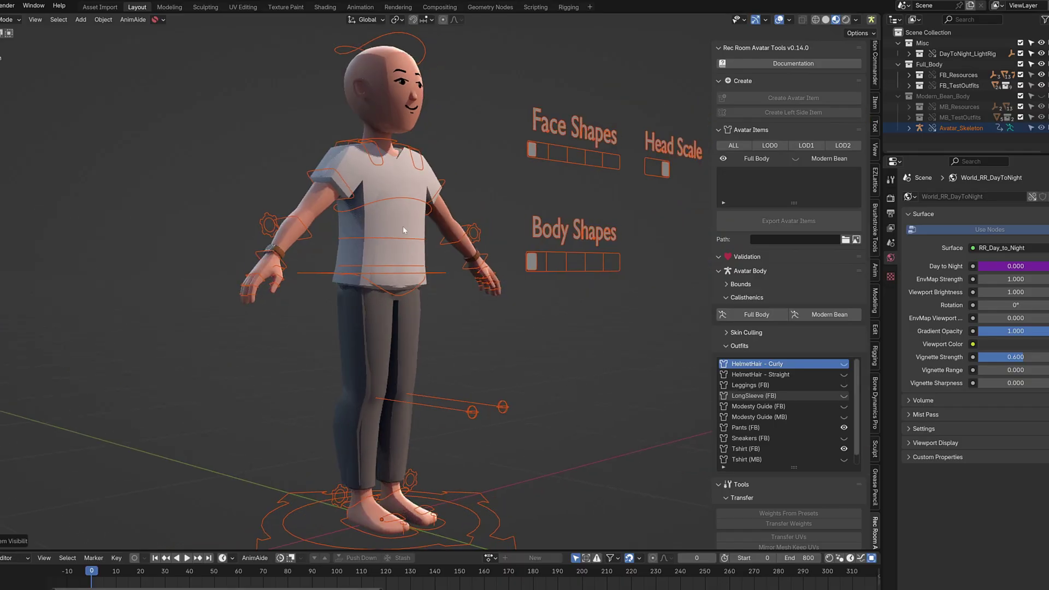
{"action": "scroll", "coordinate": [383, 243], "scroll_direction": "up", "scroll_amount": 5}
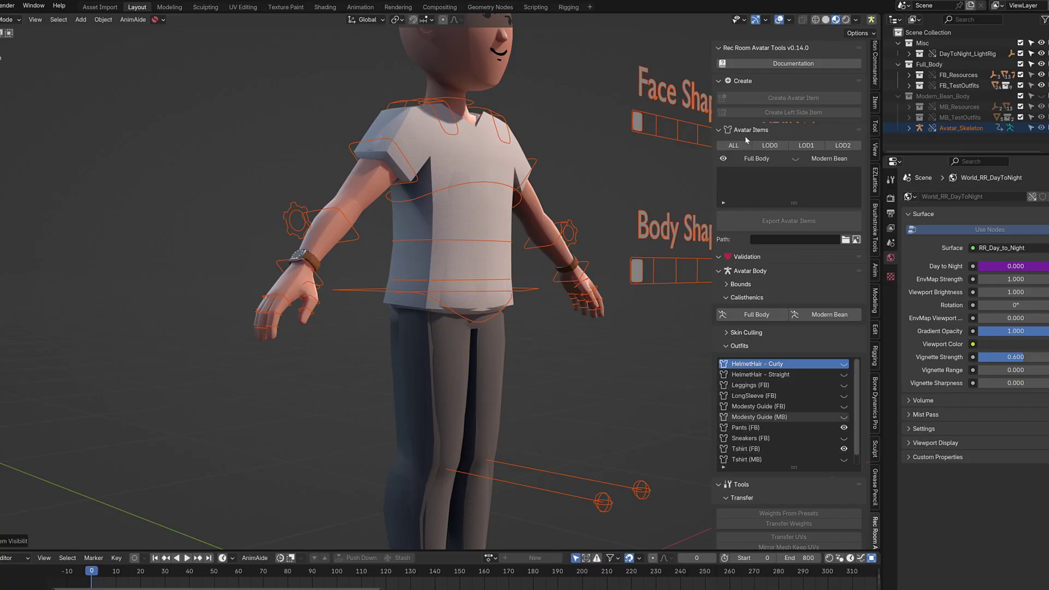
{"action": "left_click", "coordinate": [774, 149]}
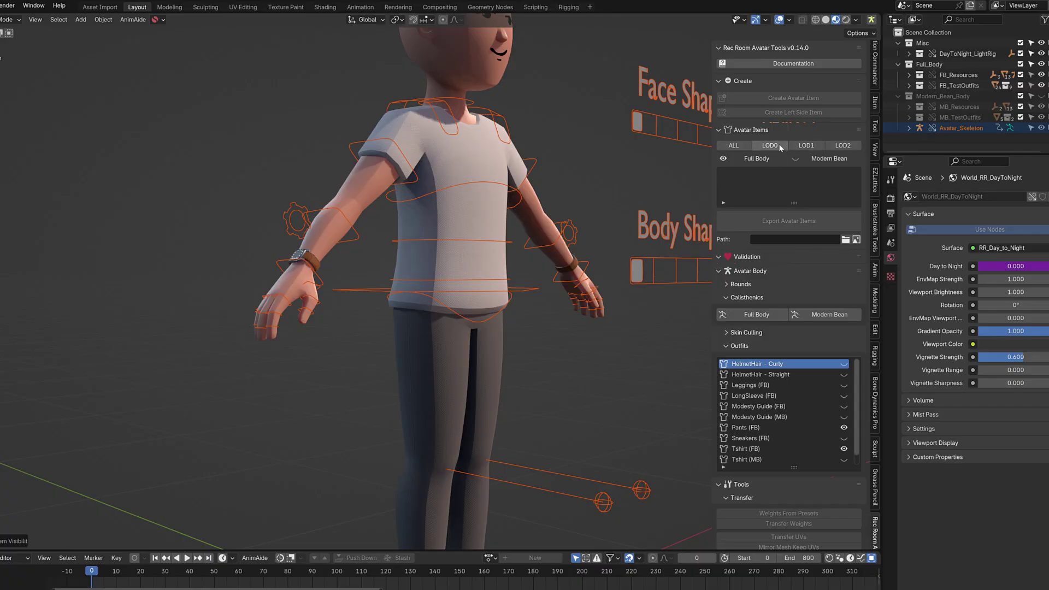
{"action": "left_click", "coordinate": [807, 146]}
{"action": "left_click", "coordinate": [749, 345]}
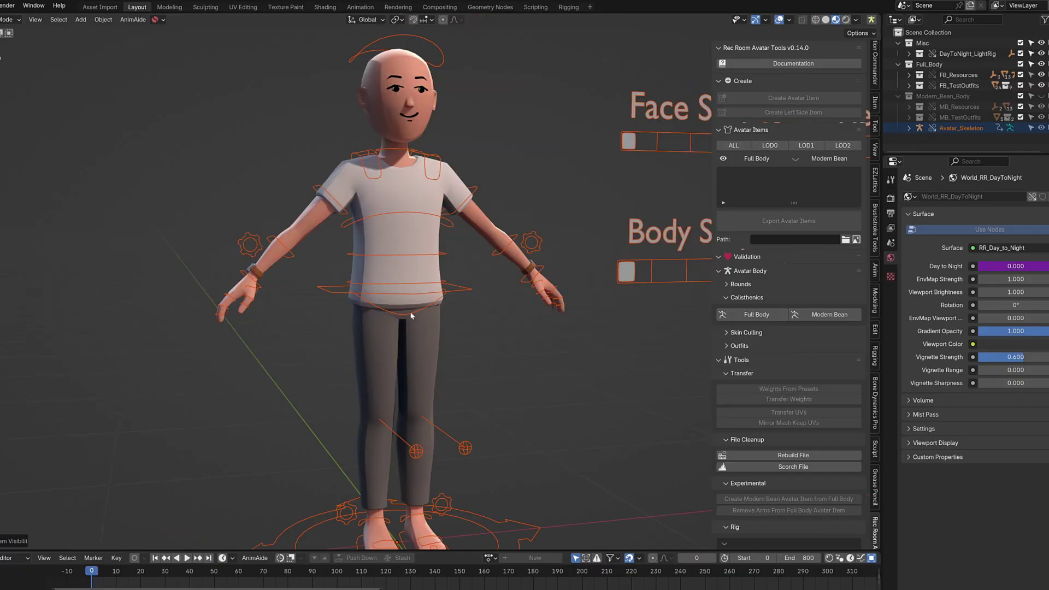
{"action": "scroll", "coordinate": [411, 309], "scroll_direction": "down", "scroll_amount": 5}
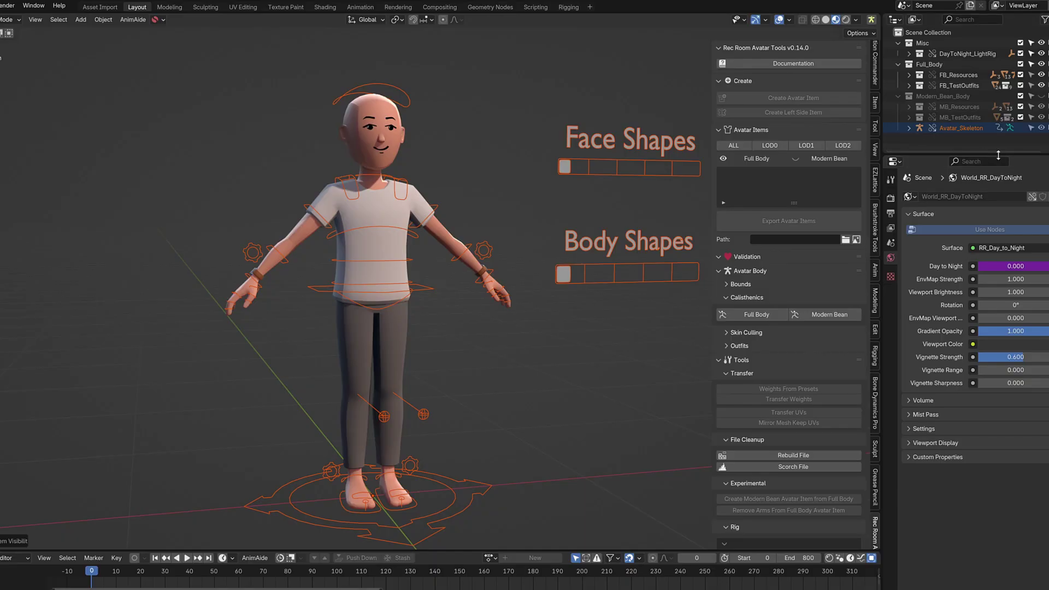
{"action": "left_click_drag", "start_coordinate": [1013, 156], "coordinate": [1013, 193]}
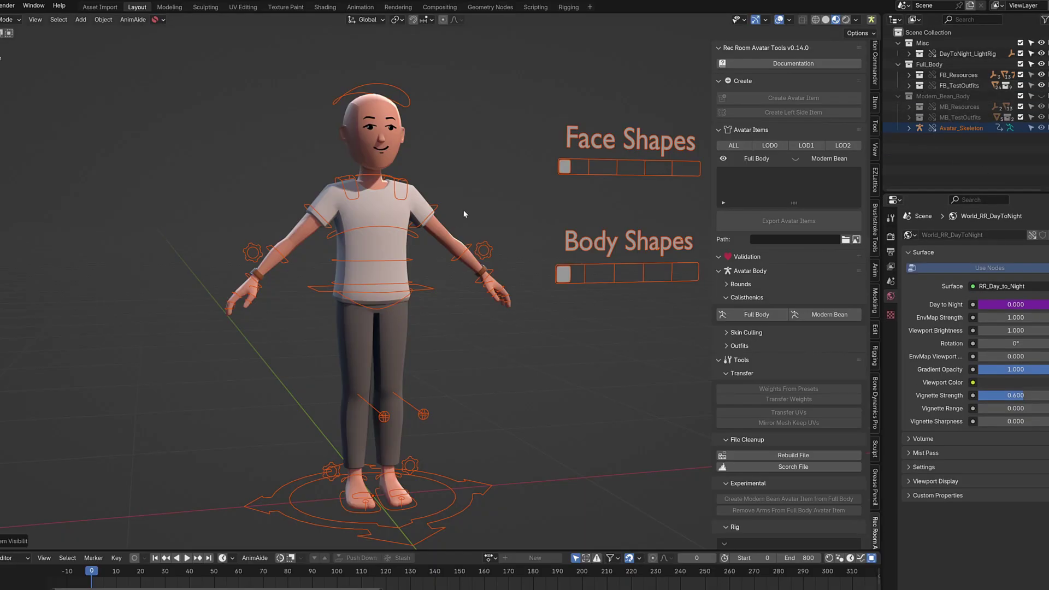
Add a torus mesh to the scene with Shift+A > Mesh > Torus
{"action": "middle_click_drag", "start_coordinate": [350, 186], "coordinate": [378, 268], "text": "shift"}
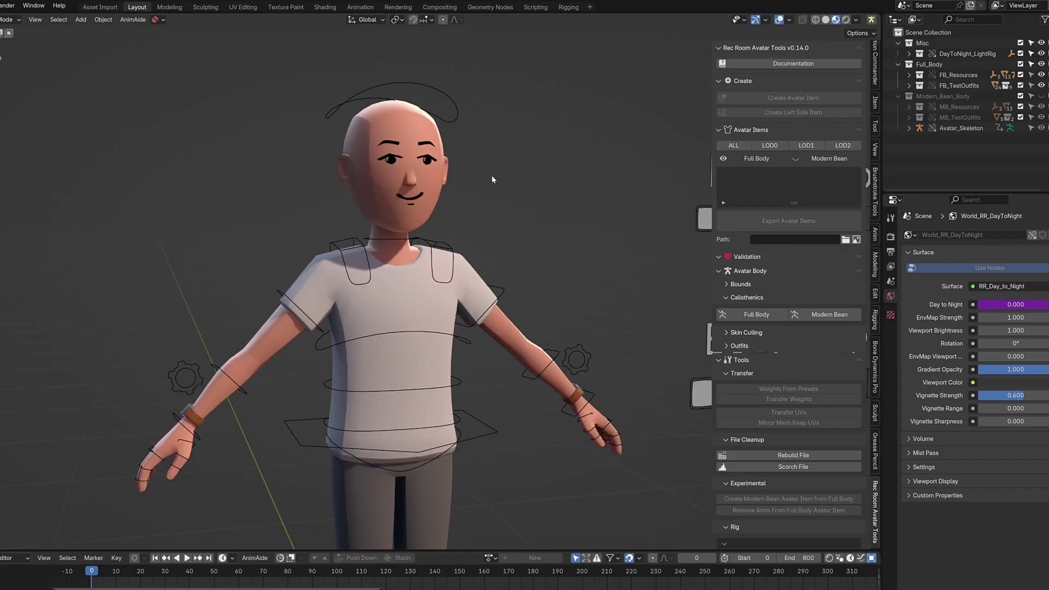
{"action": "key", "text": "shift+a"}
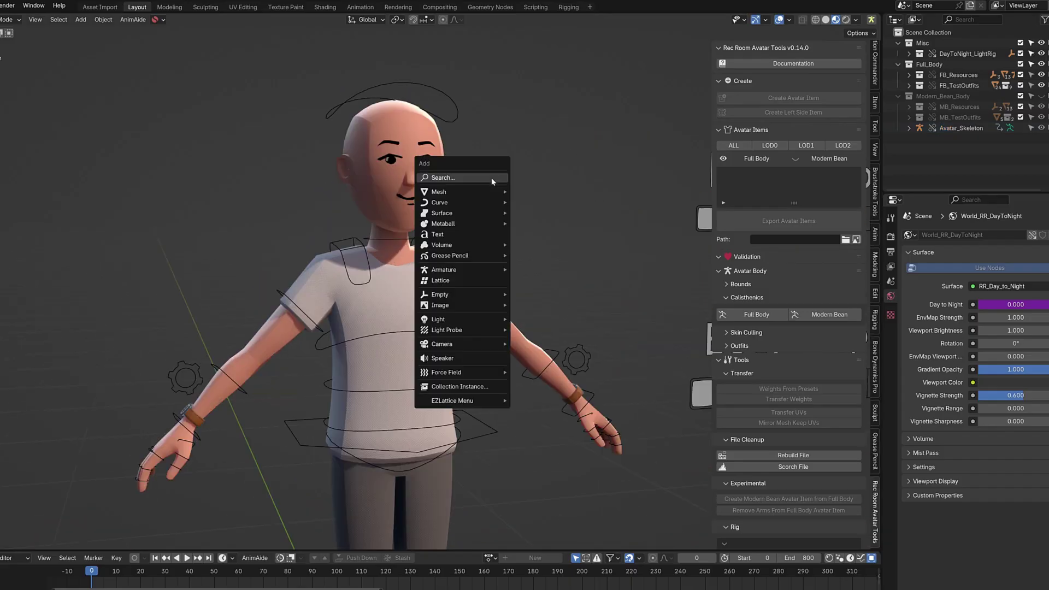
{"action": "mouse_move", "coordinate": [492, 192]}
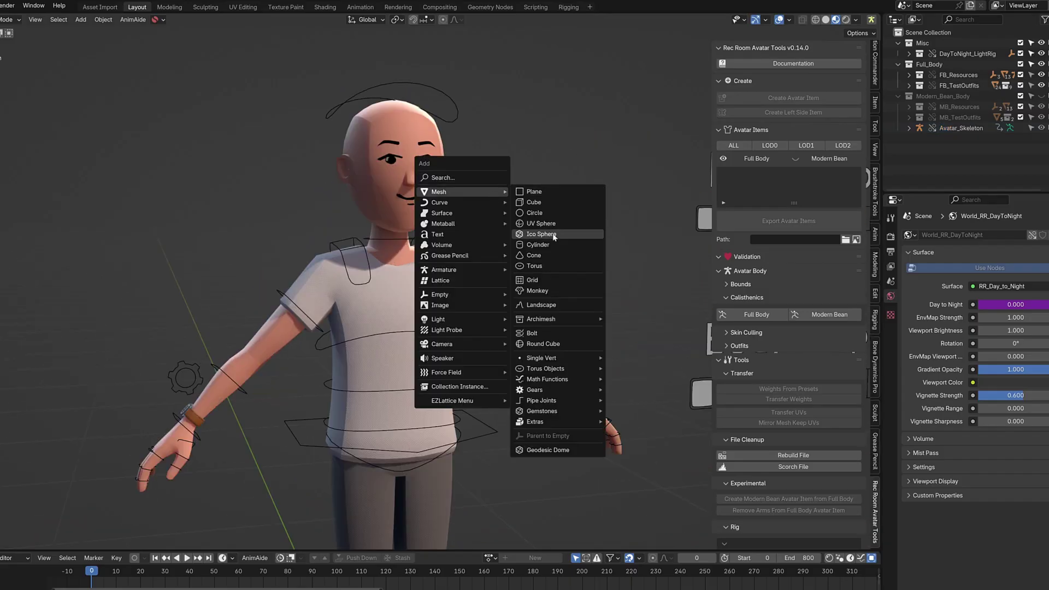
{"action": "mouse_move", "coordinate": [555, 362]}
{"action": "left_click", "coordinate": [541, 264]}
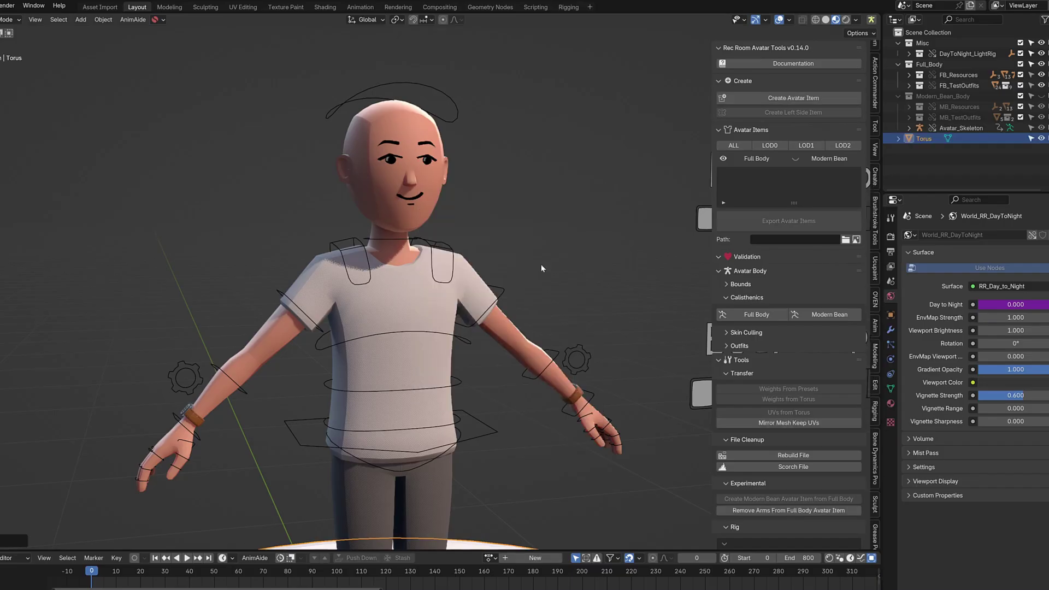
{"action": "scroll", "coordinate": [495, 322], "scroll_direction": "down", "scroll_amount": 3}
{"action": "middle_click_drag", "start_coordinate": [408, 396], "coordinate": [485, 219], "text": "shift"}
{"action": "scroll", "coordinate": [485, 219], "scroll_direction": "down", "scroll_amount": 1}
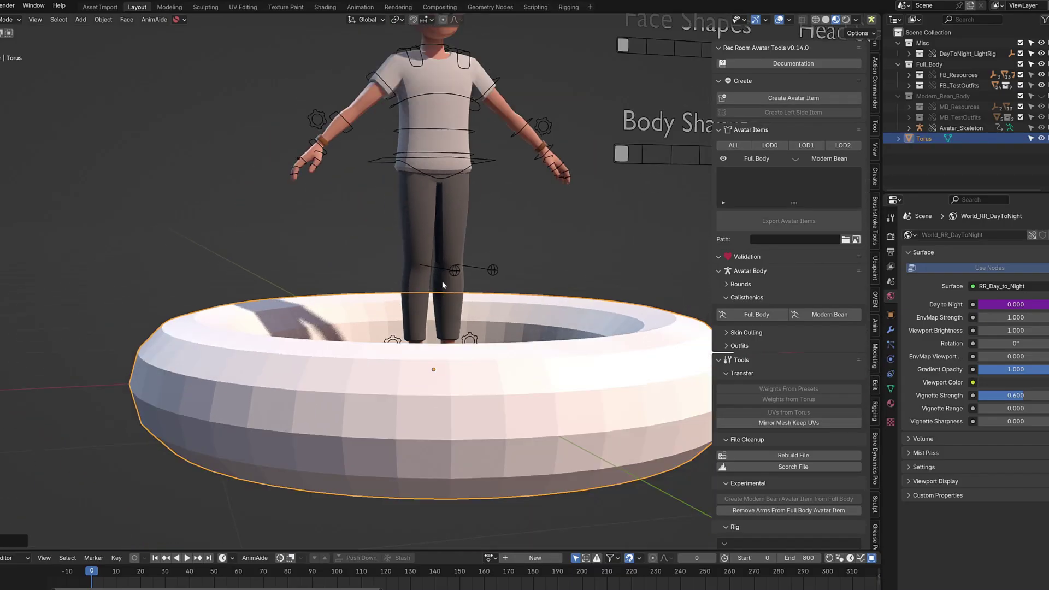
{"action": "middle_click_drag", "start_coordinate": [433, 285], "coordinate": [465, 318]}
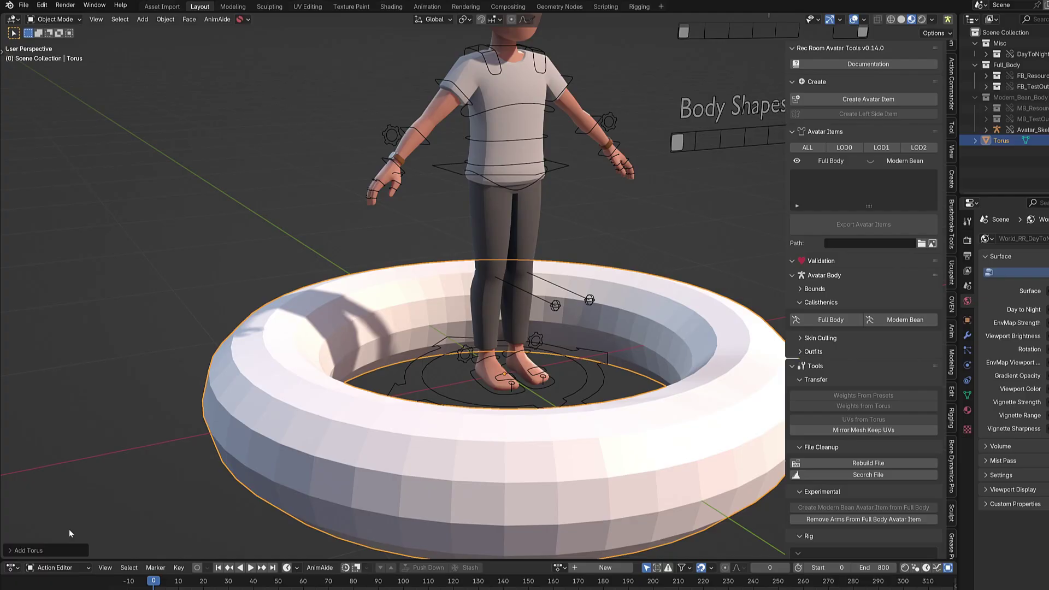
In the Add Torus panel, set Major Segments to 10 and Minor Segments to 6
{"action": "left_click", "coordinate": [14, 541]}
{"action": "left_click_drag", "start_coordinate": [98, 403], "coordinate": [56, 403]}
{"action": "left_click_drag", "start_coordinate": [97, 414], "coordinate": [88, 414]}
{"action": "left_click", "coordinate": [71, 402]}
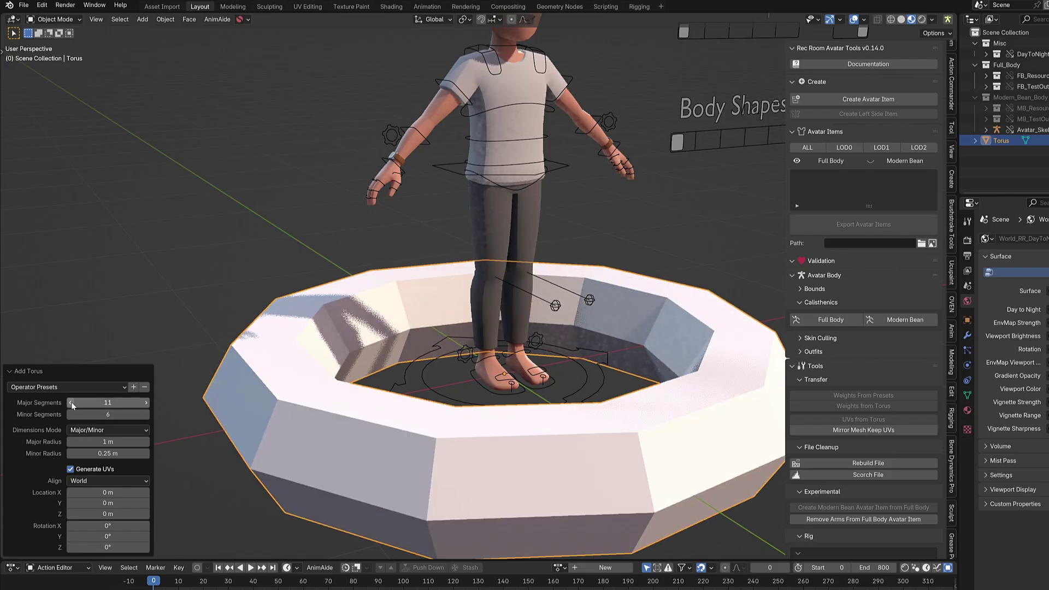
{"action": "left_click", "coordinate": [71, 402]}
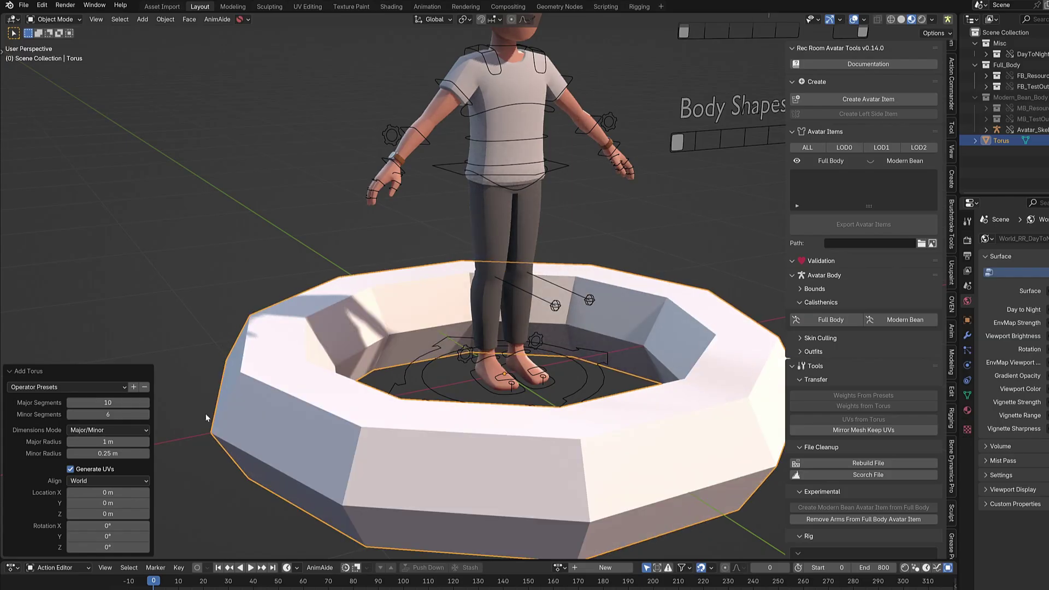
Shade the torus smooth and scale it down to about 0.06
{"action": "right_click", "coordinate": [372, 287]}
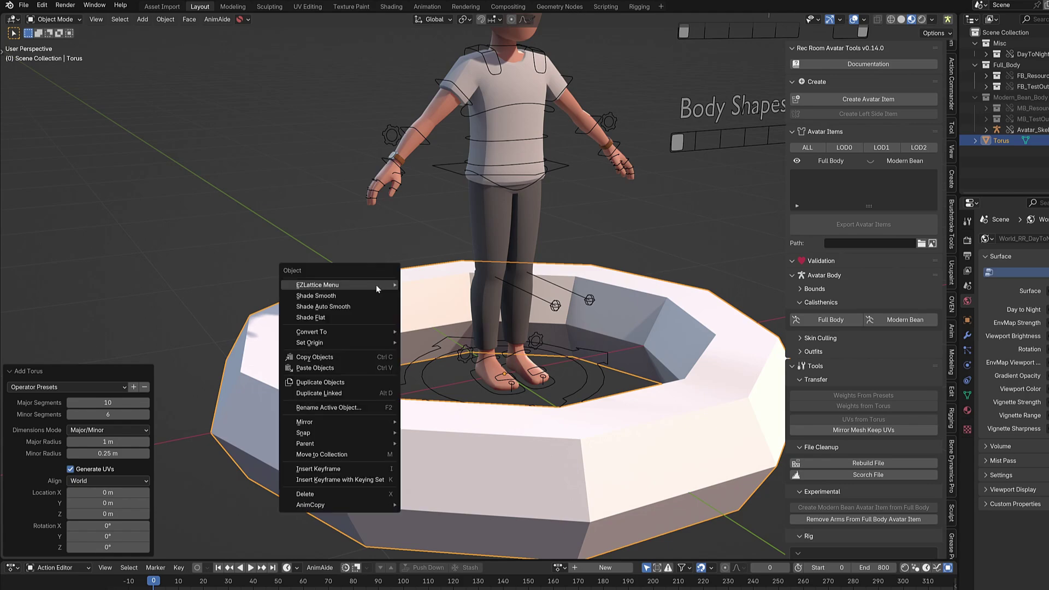
{"action": "left_click", "coordinate": [346, 299]}
{"action": "key", "text": "s"}
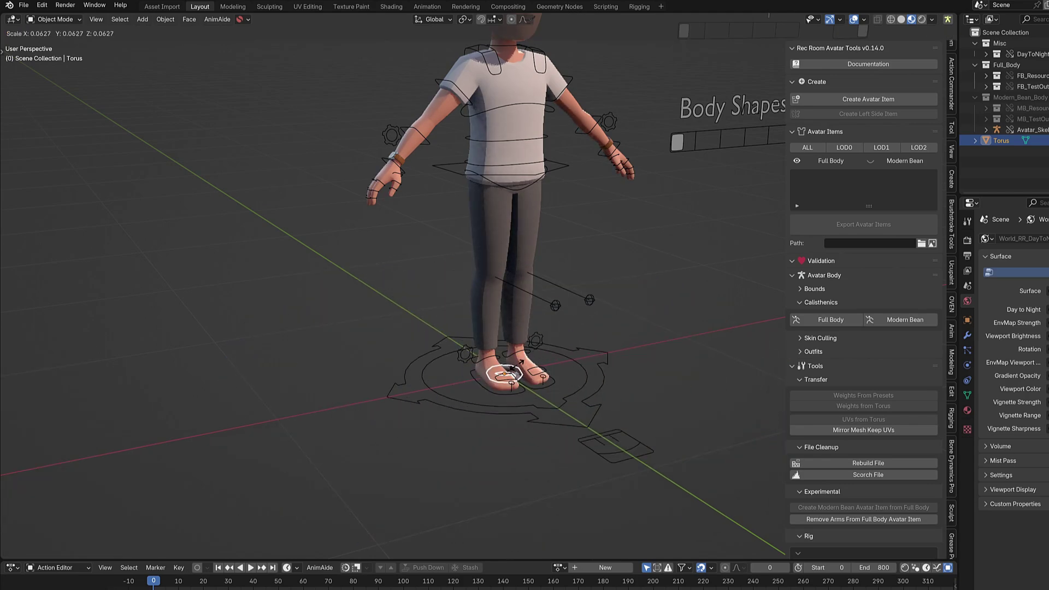
{"action": "left_click", "coordinate": [488, 376]}
{"action": "middle_click_drag", "start_coordinate": [488, 374], "coordinate": [435, 352]}
Move the torus up beside the head and rotate it to hang sideways
{"action": "key", "text": "g"}
{"action": "left_click", "coordinate": [524, 94]}
{"action": "middle_click_drag", "start_coordinate": [524, 95], "coordinate": [519, 368], "text": "shift"}
{"action": "left_click_drag", "start_coordinate": [499, 340], "coordinate": [492, 295]}
{"action": "key", "text": "r"}
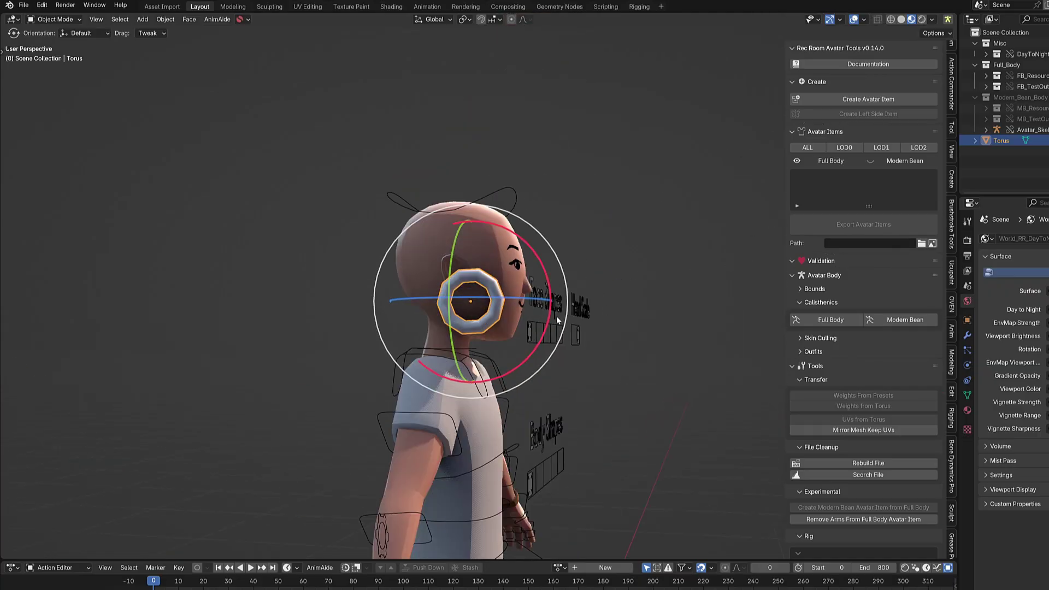
{"action": "middle_click_drag", "start_coordinate": [556, 316], "coordinate": [525, 317]}
{"action": "scroll", "coordinate": [524, 317], "scroll_direction": "up", "scroll_amount": 3}
Shrink the torus twice more and raise it toward the ear
{"action": "key", "text": "s"}
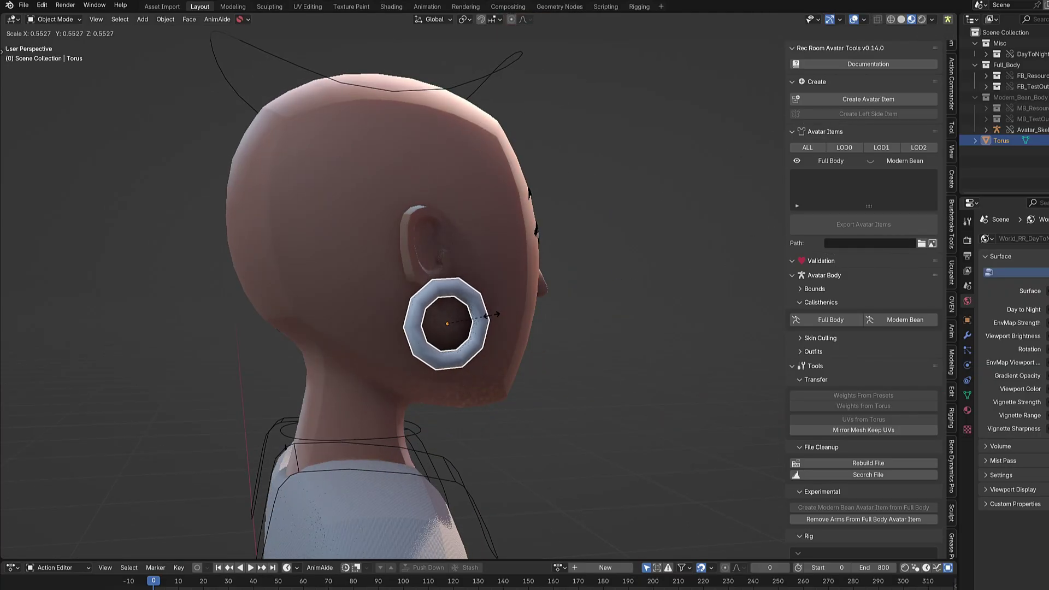
{"action": "left_click", "coordinate": [478, 320]}
{"action": "key", "text": "s"}
{"action": "left_click", "coordinate": [482, 345]}
{"action": "middle_click_drag", "start_coordinate": [482, 344], "coordinate": [368, 356]}
{"action": "key", "text": "g"}
{"action": "left_click", "coordinate": [459, 314]}
{"action": "middle_click_drag", "start_coordinate": [459, 315], "coordinate": [553, 286]}
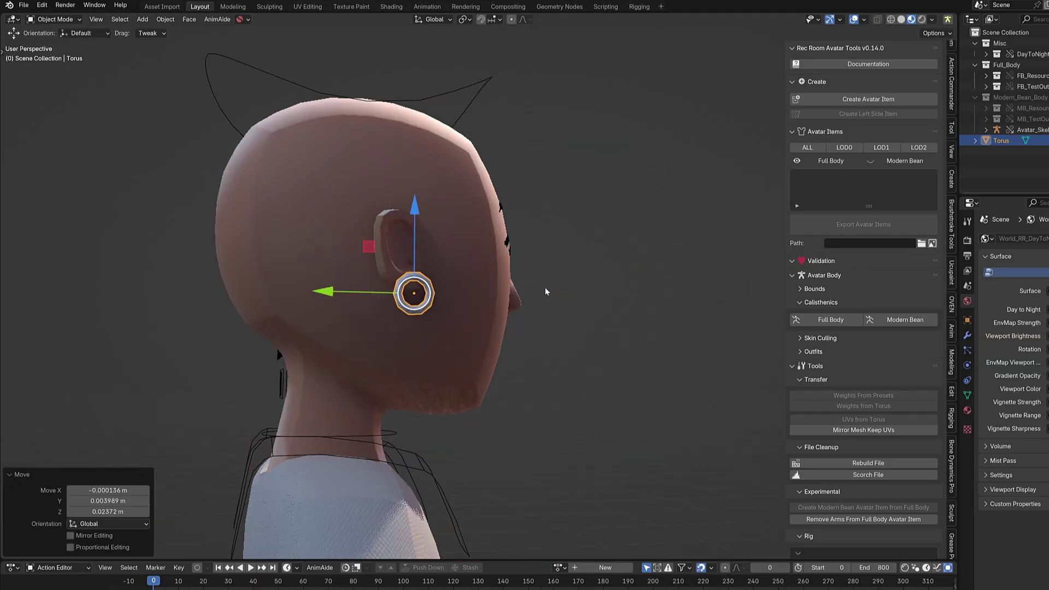
{"action": "scroll", "coordinate": [436, 313], "scroll_direction": "up", "scroll_amount": 3}
In solid shading, resize the earring and place it on the ear lobe
{"action": "key", "text": "z"}
{"action": "mouse_move", "coordinate": [435, 311]}
{"action": "middle_mouse_down"}
{"action": "mouse_move", "coordinate": [460, 282]}
{"action": "mouse_move", "coordinate": [596, 238]}
{"action": "mouse_move", "coordinate": [473, 281]}
{"action": "mouse_move", "coordinate": [542, 280]}
{"action": "mouse_move", "coordinate": [513, 278]}
{"action": "middle_mouse_up"}
{"action": "key", "text": "s"}
{"action": "left_click", "coordinate": [601, 237]}
{"action": "key", "text": "g"}
{"action": "left_click", "coordinate": [594, 245]}
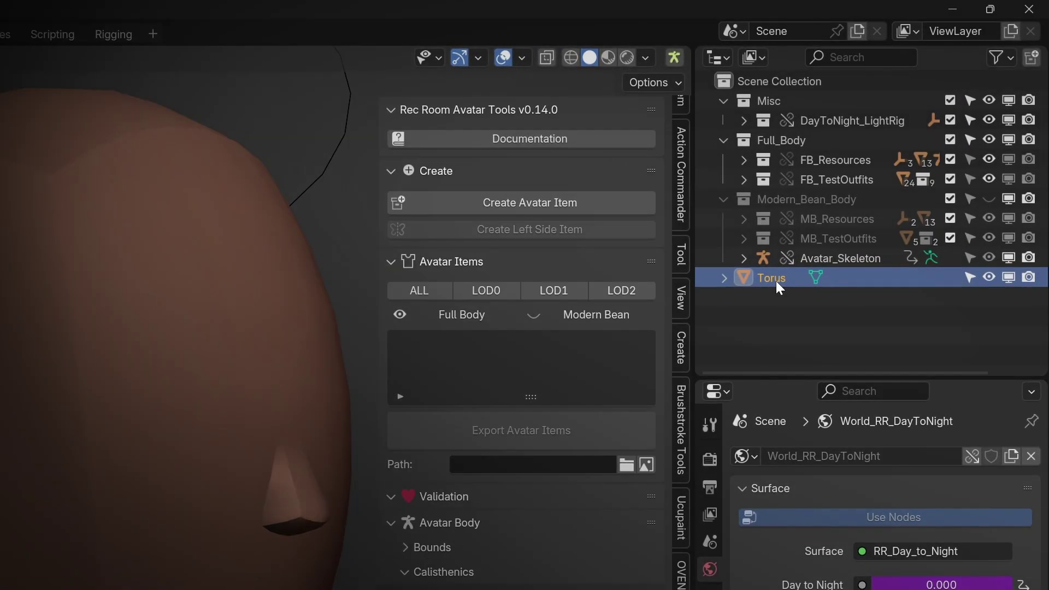
Rename the Torus object to FB_HoopEarring_Ear, then reopen the name to append to it
{"action": "double_click", "coordinate": [776, 281]}
{"action": "type", "text": "FB"}
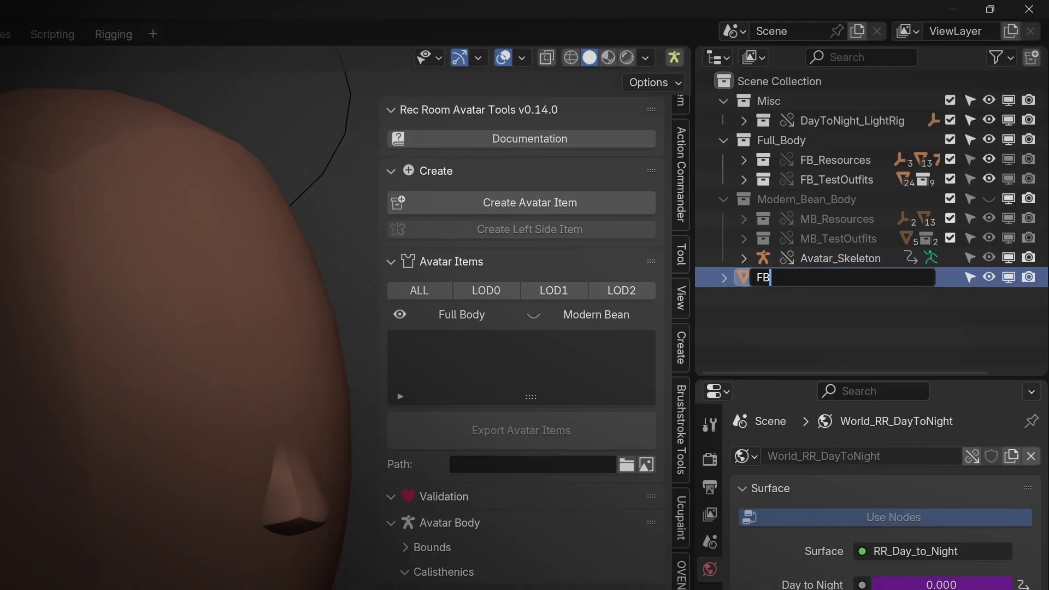
{"action": "type", "text": "_"}
{"action": "type", "text": "HoopEarring_Ear"}
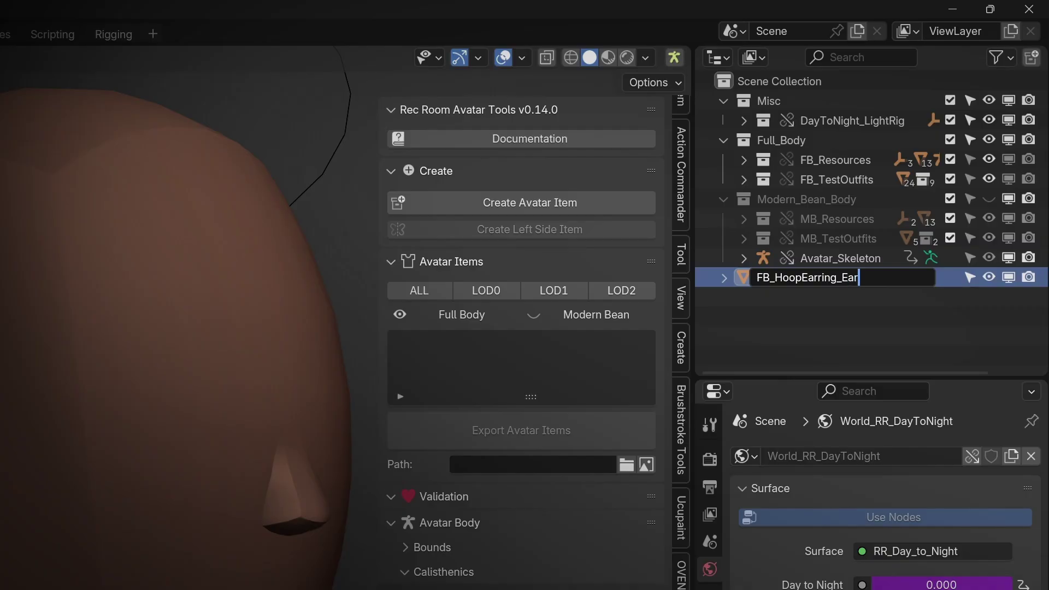
{"action": "key", "text": "Return"}
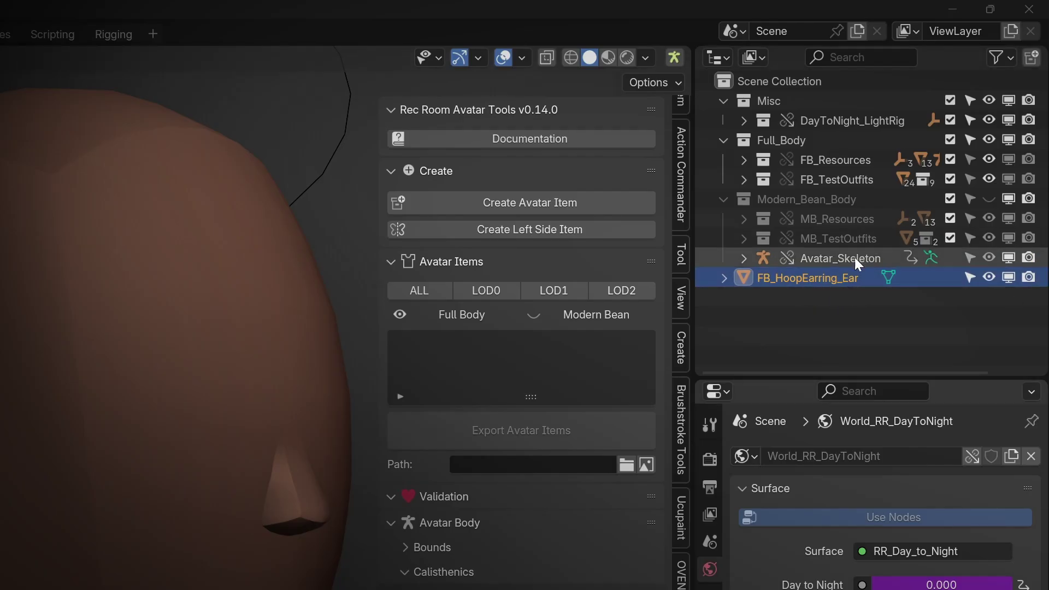
{"action": "double_click", "coordinate": [850, 277]}
{"action": "key", "text": "Right"}
Name the earring FB_HoopEarring_Ear_LOD0 and duplicate it as FB_HoopEarring_Ear_LOD1
{"action": "type", "text": "_LOD0"}
{"action": "key", "text": "Return"}
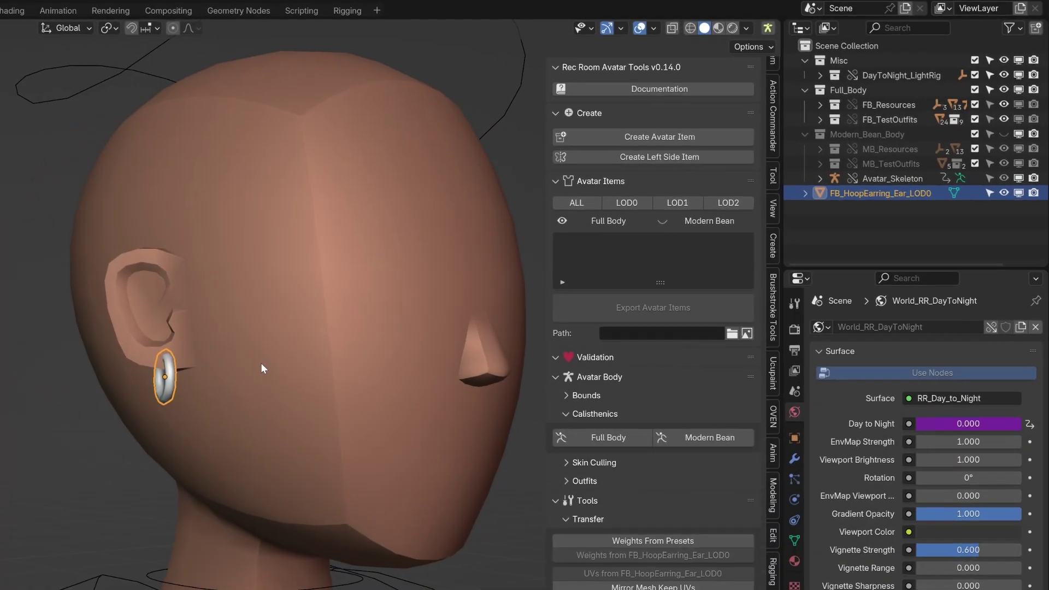
{"action": "key", "text": "shift+d"}
{"action": "key", "text": "shift+d"}
{"action": "double_click", "coordinate": [929, 209]}
{"action": "key", "text": "Right"}
{"action": "key", "text": "BackSpace"}
{"action": "key", "text": "BackSpace"}
{"action": "key", "text": "BackSpace"}
{"action": "key", "text": "BackSpace"}
{"action": "key", "text": "BackSpace"}
{"action": "type", "text": "1"}
{"action": "key", "text": "Return"}
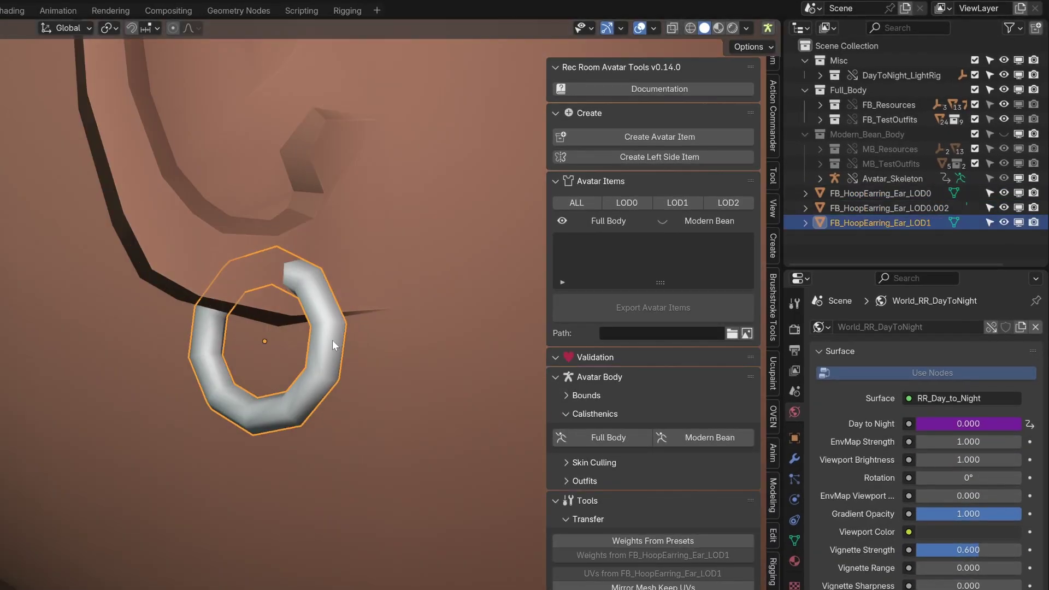
Make another copy and rename it FB_HoopEarring_Ear_LOD2
{"action": "middle_click_drag", "start_coordinate": [333, 341], "coordinate": [232, 388]}
{"action": "double_click", "coordinate": [881, 209]}
{"action": "key", "text": "Right"}
{"action": "key", "text": "BackSpace"}
{"action": "key", "text": "BackSpace"}
{"action": "key", "text": "BackSpace"}
{"action": "key", "text": "BackSpace"}
{"action": "key", "text": "BackSpace"}
{"action": "type", "text": "2"}
{"action": "key", "text": "Return"}
Add a Decimate modifier to LOD2 set to Un-Subdivide with 2 iterations and apply it
{"action": "key", "text": "KP_Divide"}
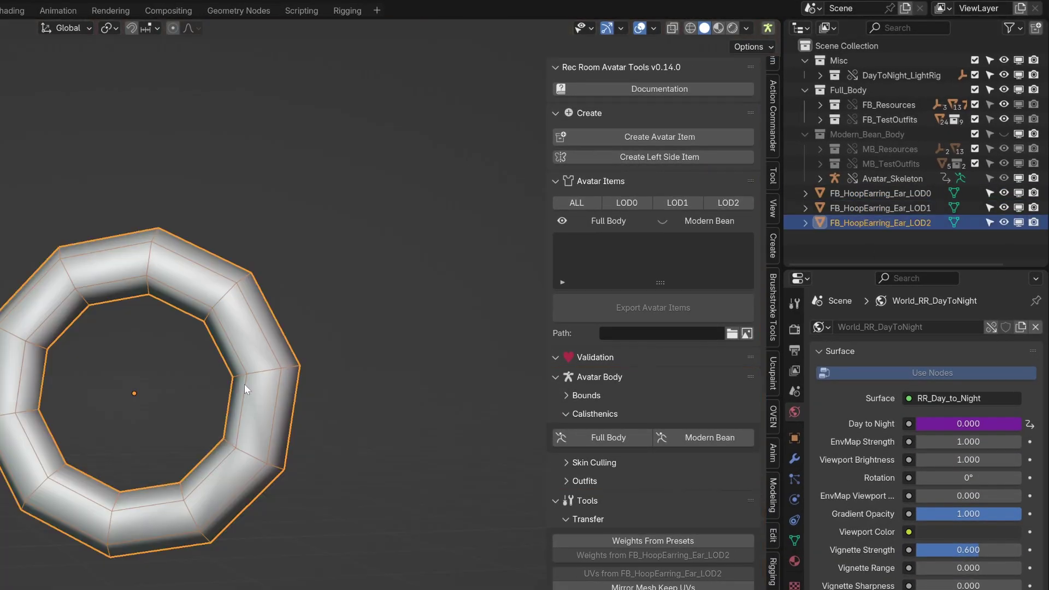
{"action": "left_click", "coordinate": [795, 458]}
{"action": "left_click", "coordinate": [857, 331]}
{"action": "type", "text": "dec"}
{"action": "key", "text": "Return"}
{"action": "left_click_drag", "start_coordinate": [976, 425], "coordinate": [910, 426]}
{"action": "left_click", "coordinate": [927, 407]}
{"action": "left_click", "coordinate": [1017, 426]}
{"action": "left_click", "coordinate": [1017, 425]}
{"action": "left_click", "coordinate": [874, 327]}
{"action": "key", "text": "KP_Divide"}
{"action": "left_click", "coordinate": [515, 346]}
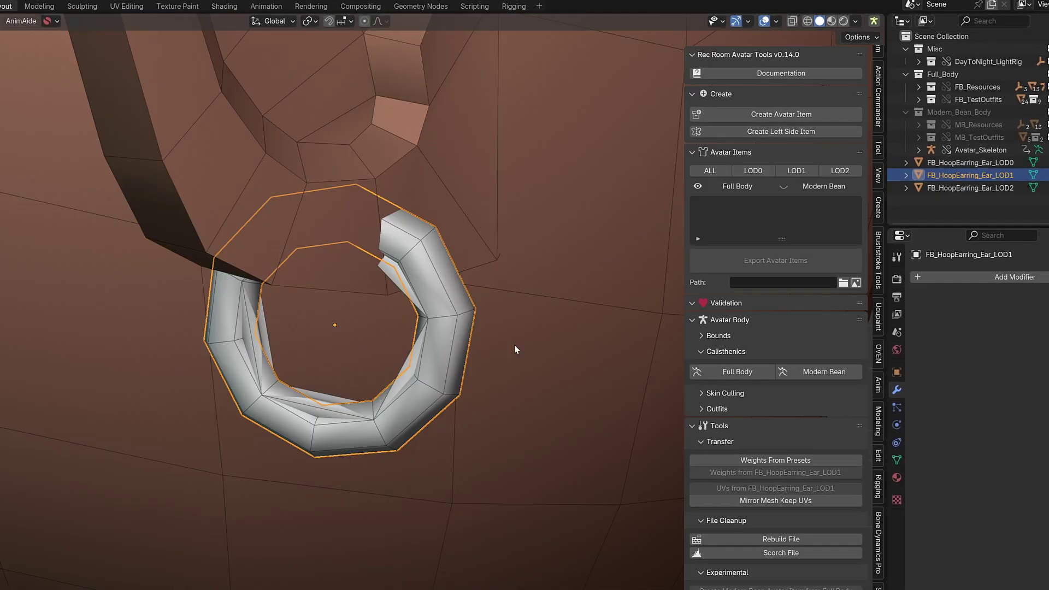
In LOD1's mesh, dissolve the front edge loop of the ring
{"action": "left_click", "coordinate": [499, 329]}
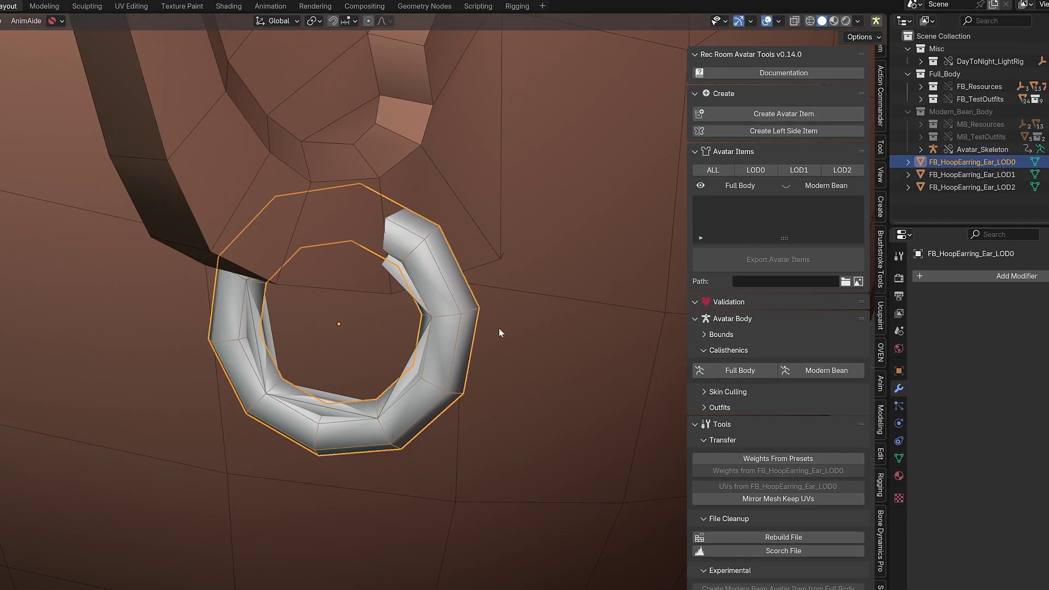
{"action": "left_click", "coordinate": [499, 329]}
{"action": "key", "text": "KP_Divide"}
{"action": "key", "text": "Tab"}
{"action": "middle_click_drag", "start_coordinate": [438, 267], "coordinate": [475, 268]}
{"action": "left_click", "coordinate": [454, 260], "text": "ctrl+alt"}
{"action": "key", "text": "KP_Decimal"}
{"action": "key", "text": "x"}
{"action": "left_click", "coordinate": [285, 422]}
{"action": "middle_click_drag", "start_coordinate": [349, 267], "coordinate": [312, 262]}
{"action": "key", "text": "Tab"}
{"action": "key", "text": "KP_Divide"}
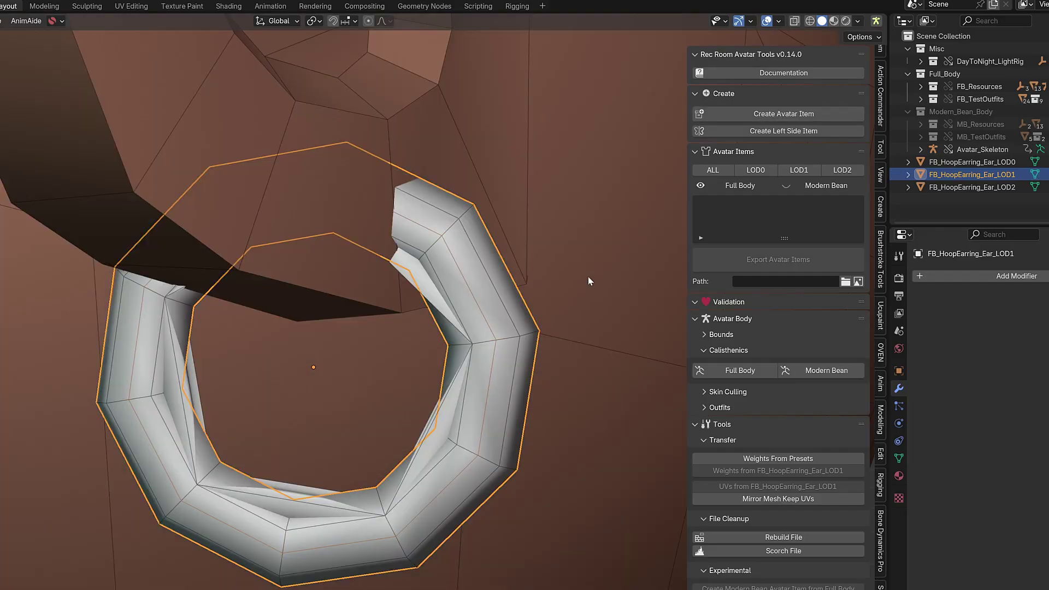
Lay the rings side by side: LOD0 left, LOD1 middle, LOD2 right
{"action": "scroll", "coordinate": [581, 277], "scroll_direction": "down", "scroll_amount": 4}
{"action": "left_click", "coordinate": [414, 318]}
{"action": "key", "text": "g"}
{"action": "left_click", "coordinate": [214, 363]}
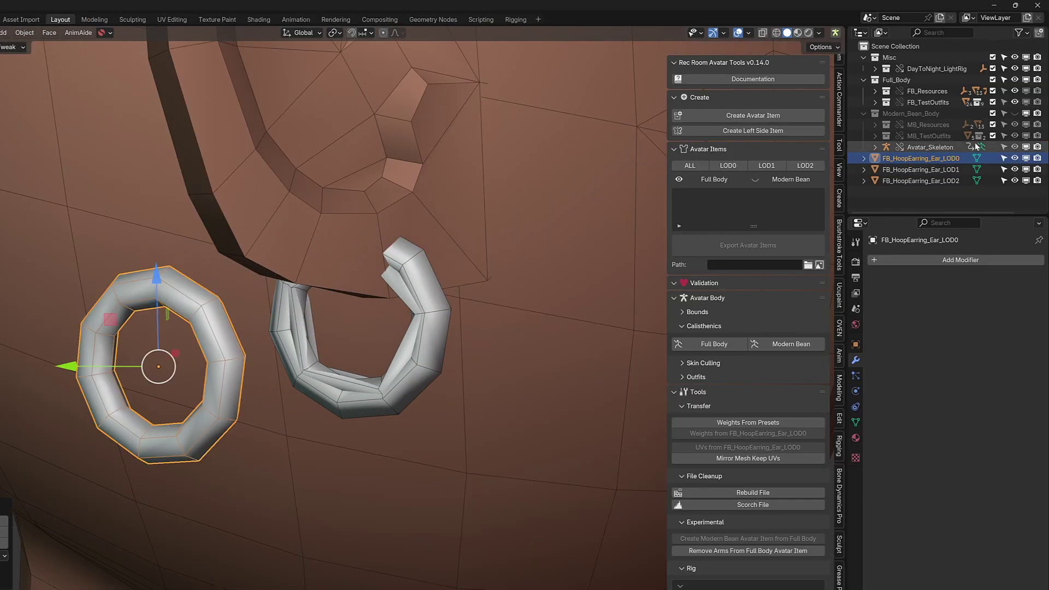
{"action": "left_click", "coordinate": [937, 173]}
{"action": "key", "text": "g"}
{"action": "left_click", "coordinate": [416, 386]}
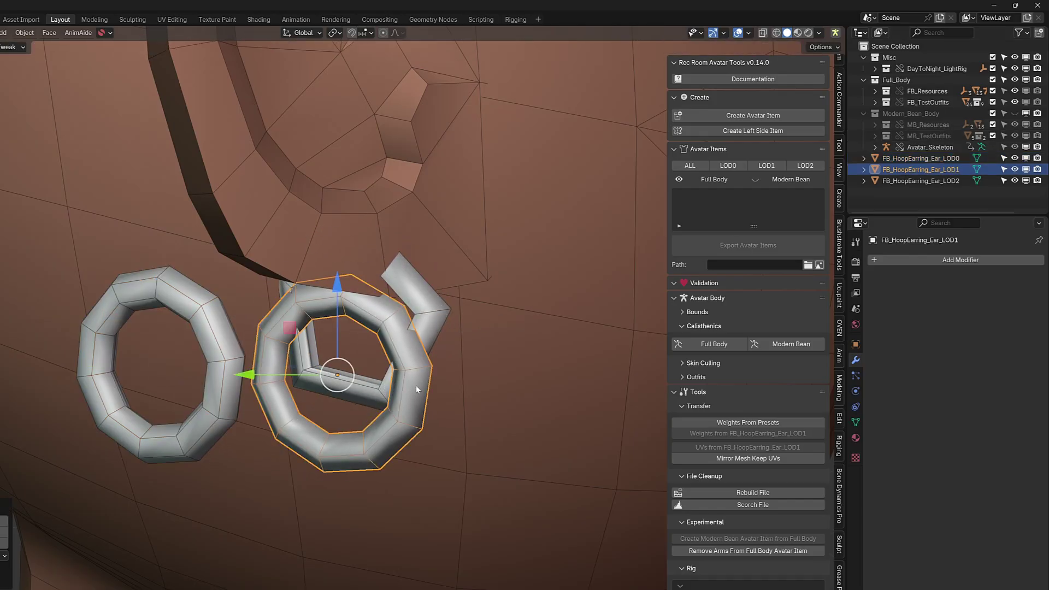
{"action": "left_click", "coordinate": [435, 317]}
{"action": "key", "text": "g"}
{"action": "left_click", "coordinate": [643, 382]}
{"action": "scroll", "coordinate": [245, 320], "scroll_direction": "up", "scroll_amount": 3}
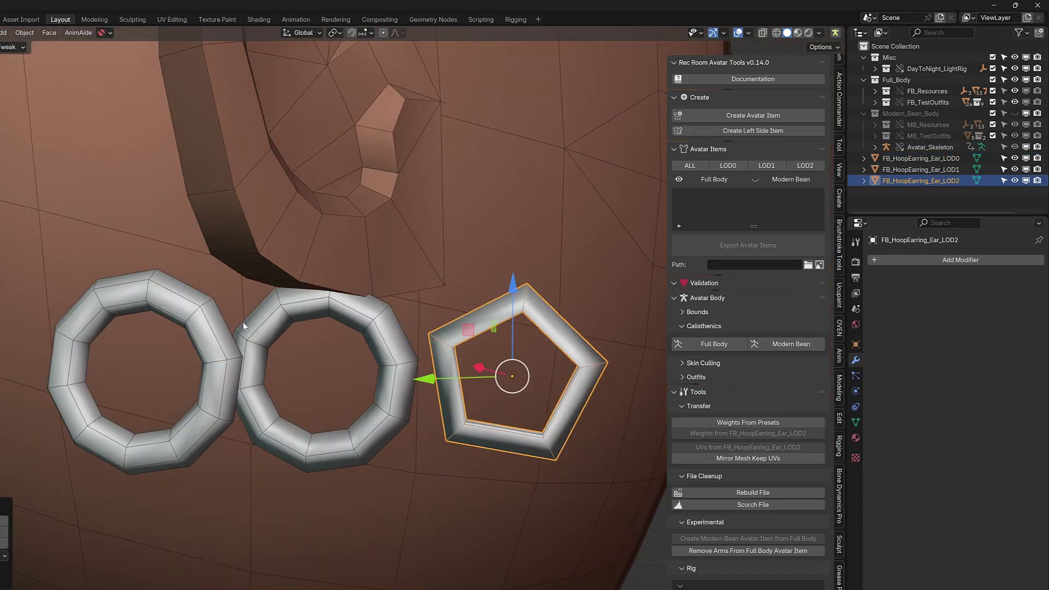
{"action": "middle_click_drag", "start_coordinate": [223, 336], "coordinate": [249, 350]}
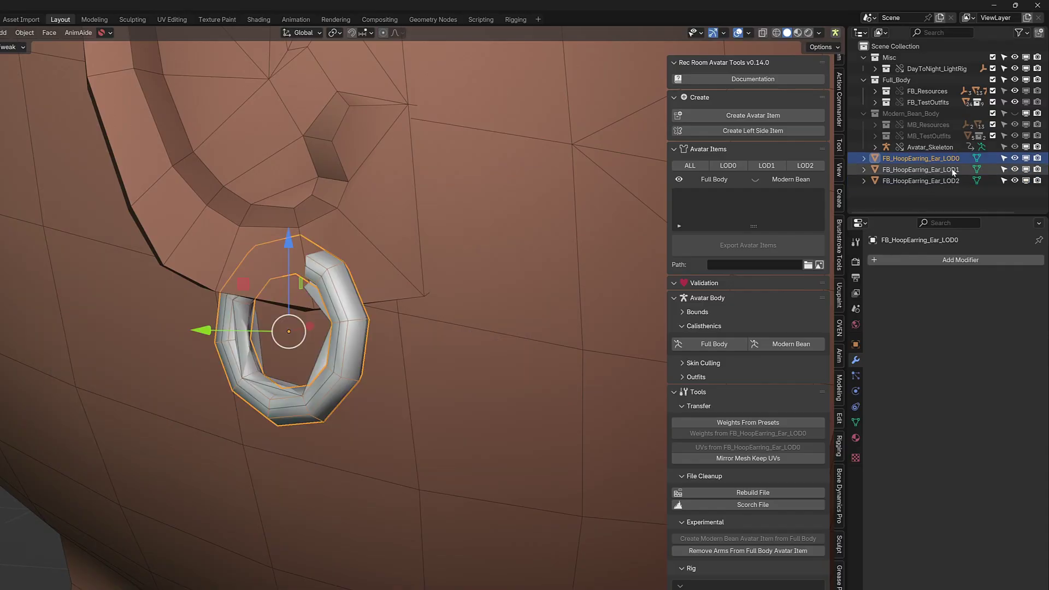
{"action": "left_click", "coordinate": [949, 172]}
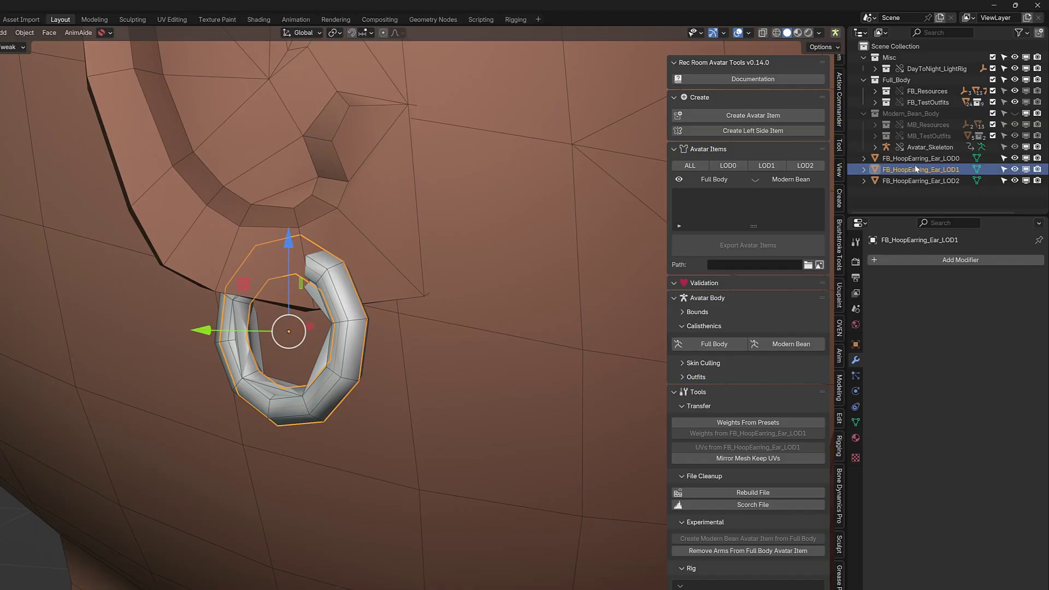
{"action": "left_click", "coordinate": [943, 160]}
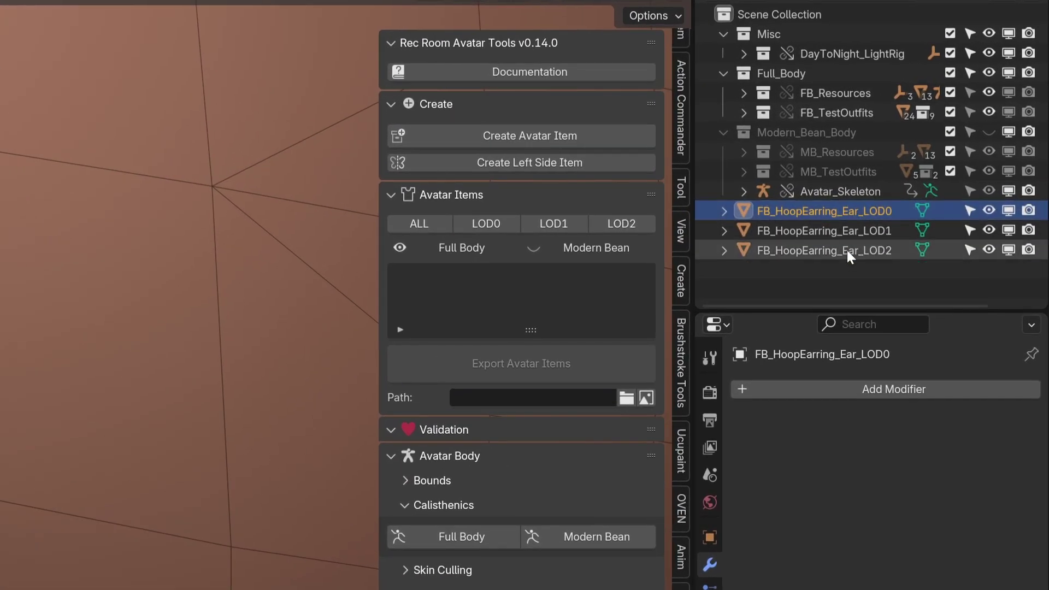
Select LOD0, LOD1 and LOD2 and create the FB_HoopEarring_Ear avatar item
{"action": "left_click", "coordinate": [838, 246], "text": "shift"}
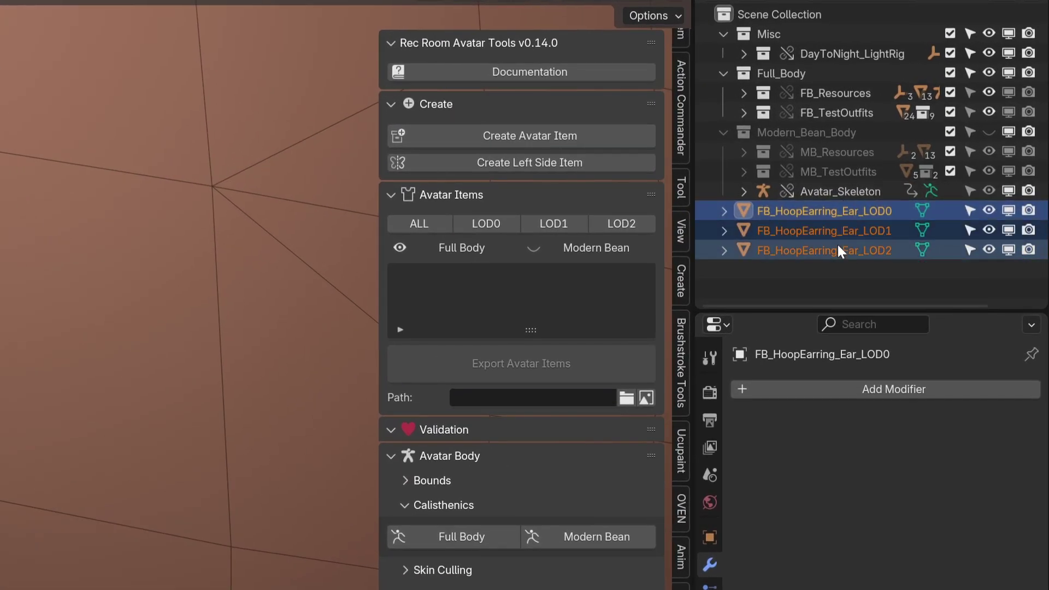
{"action": "left_click", "coordinate": [514, 136]}
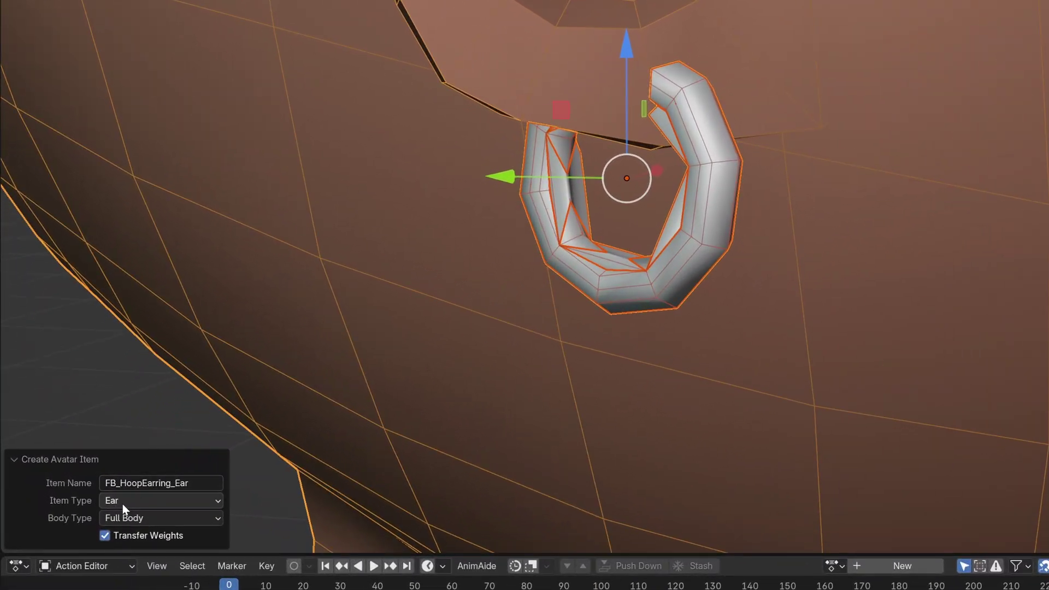
Check the item type options and fix LOD0's unapplied transforms
{"action": "left_click", "coordinate": [164, 504]}
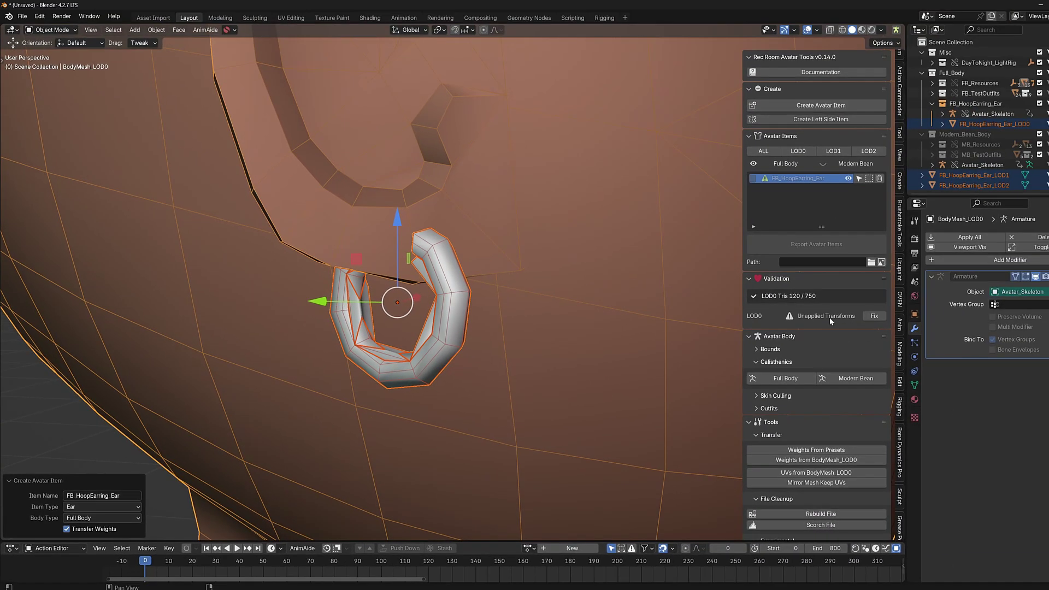
{"action": "scroll", "coordinate": [404, 347], "scroll_direction": "down", "scroll_amount": 8}
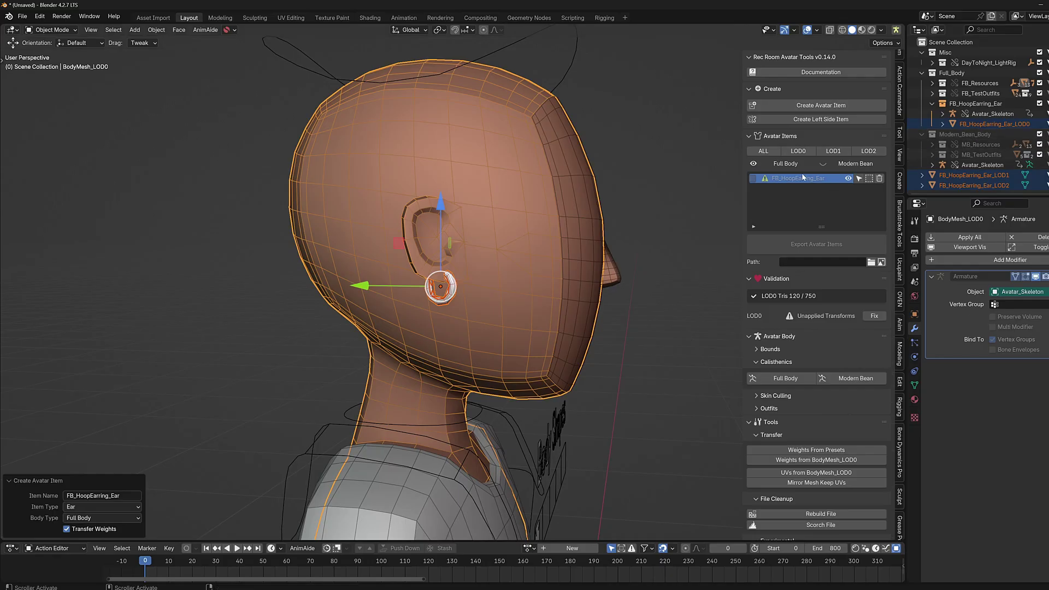
{"action": "middle_click_drag", "start_coordinate": [490, 480], "coordinate": [451, 333]}
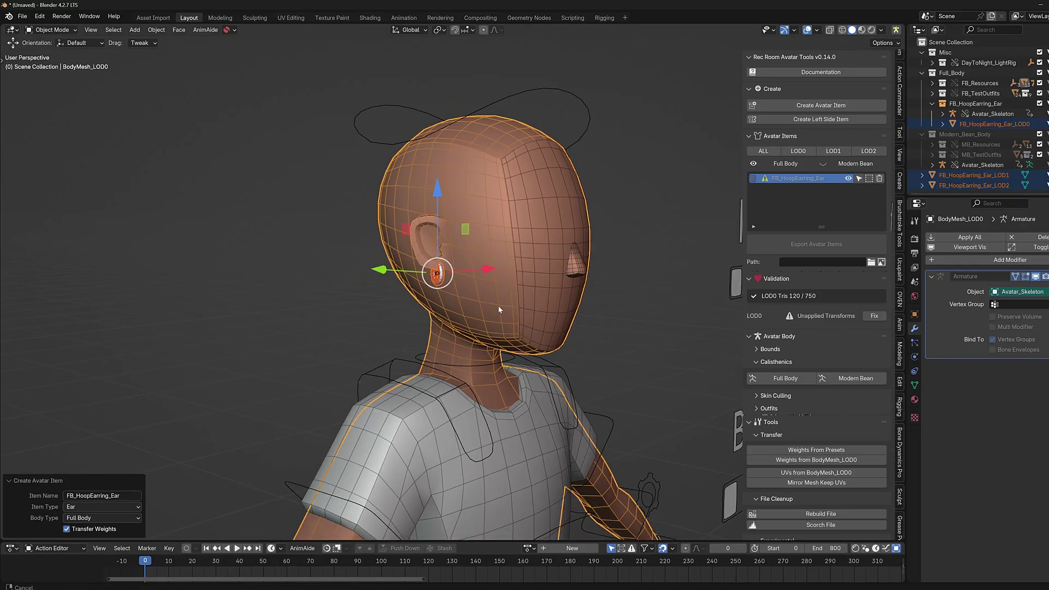
{"action": "left_click", "coordinate": [988, 123]}
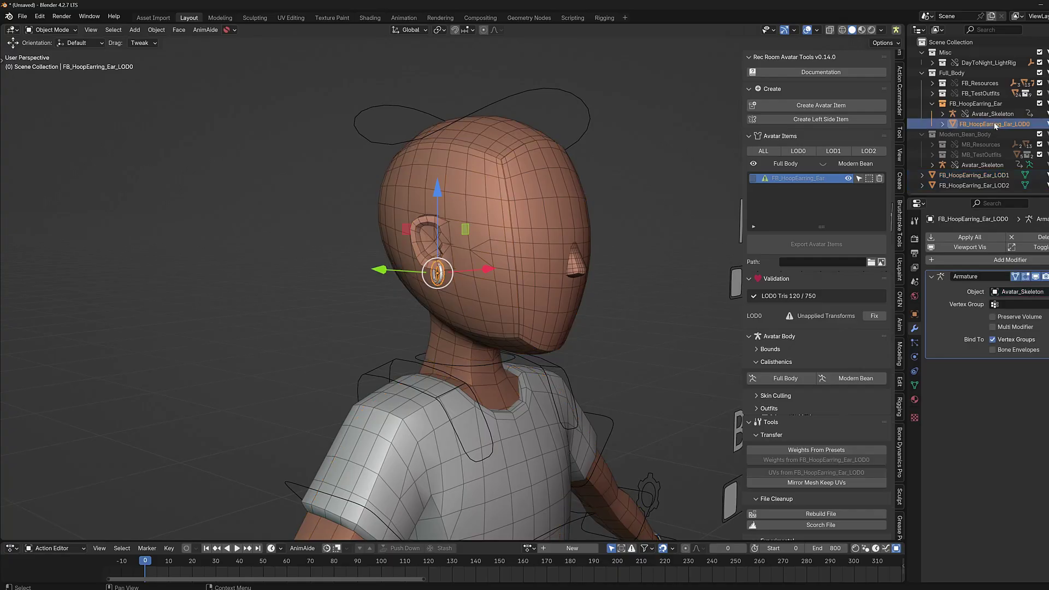
{"action": "left_click", "coordinate": [873, 315]}
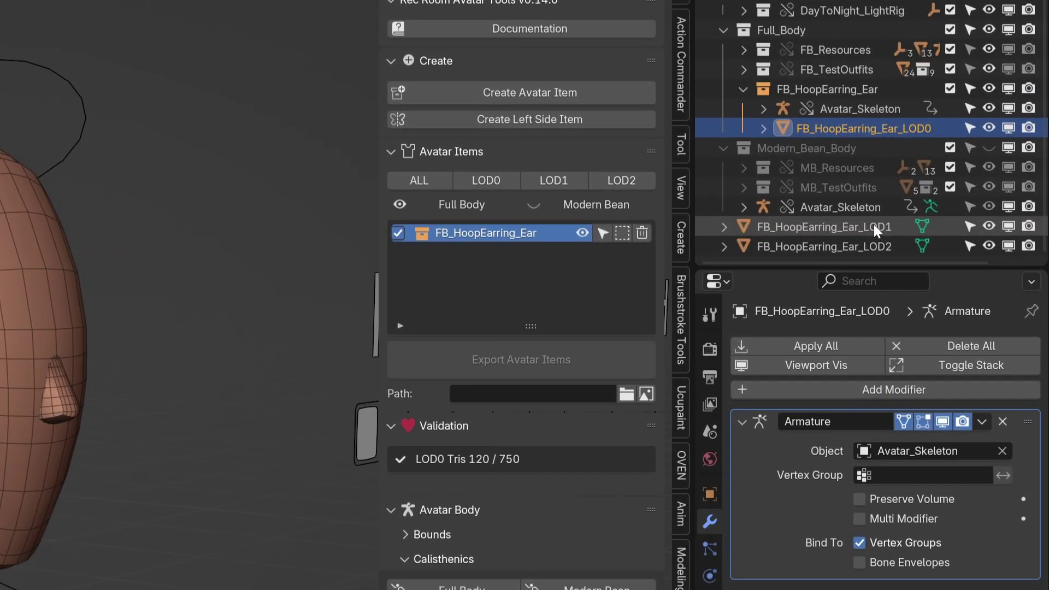
Move LOD1 and LOD2 into the FB_HoopEarring_Ear collection
{"action": "left_click", "coordinate": [873, 226]}
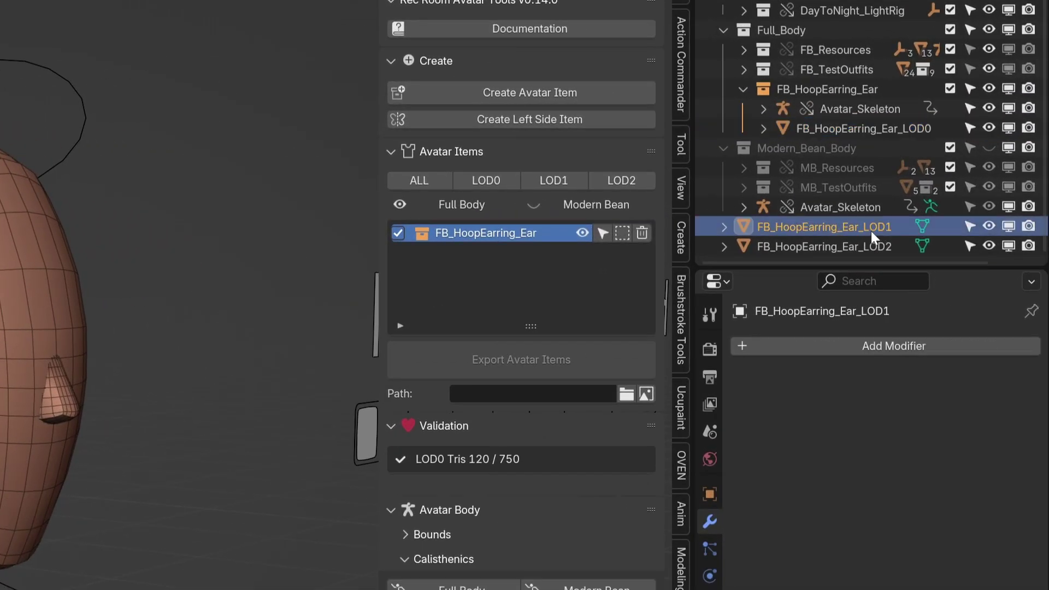
{"action": "left_click", "coordinate": [868, 248]}
{"action": "left_click", "coordinate": [856, 232]}
{"action": "left_click", "coordinate": [848, 247], "text": "shift"}
{"action": "left_click_drag", "start_coordinate": [839, 224], "coordinate": [837, 88]}
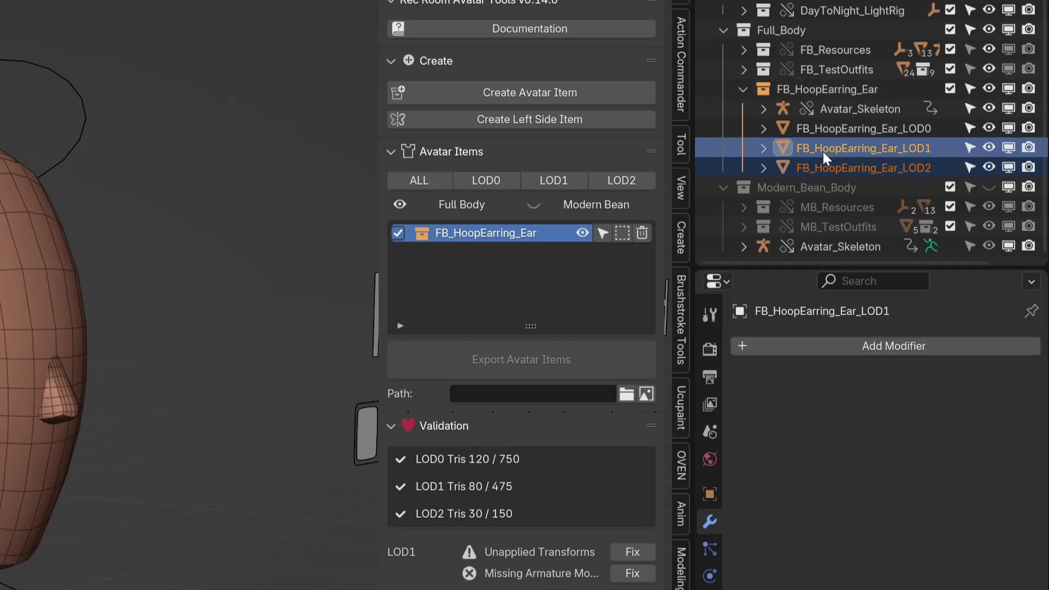
Select LOD0, LOD1 and LOD2 in turn to compare their modifiers and validation results
{"action": "left_click", "coordinate": [885, 127], "text": "ctrl"}
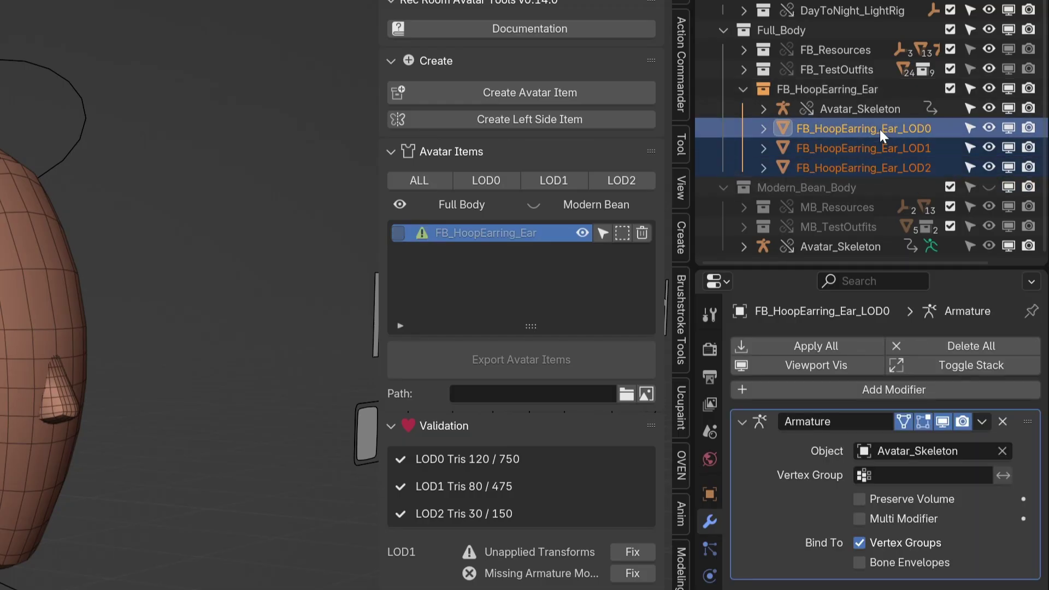
{"action": "left_click", "coordinate": [887, 149]}
{"action": "left_click", "coordinate": [886, 162]}
{"action": "left_click", "coordinate": [887, 143]}
{"action": "left_click", "coordinate": [890, 124]}
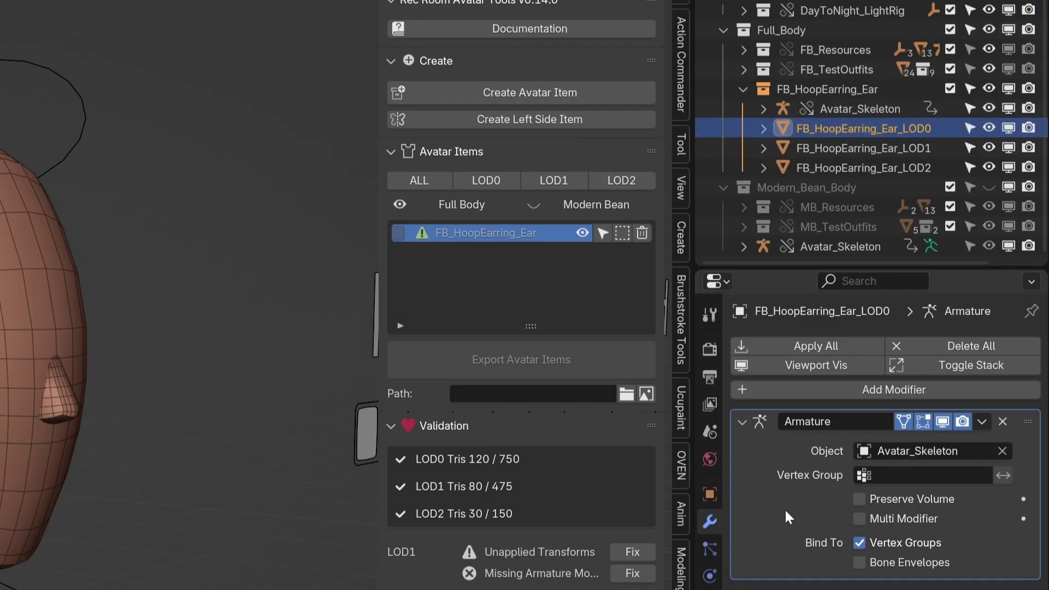
{"action": "left_click", "coordinate": [919, 147]}
{"action": "left_click", "coordinate": [918, 167]}
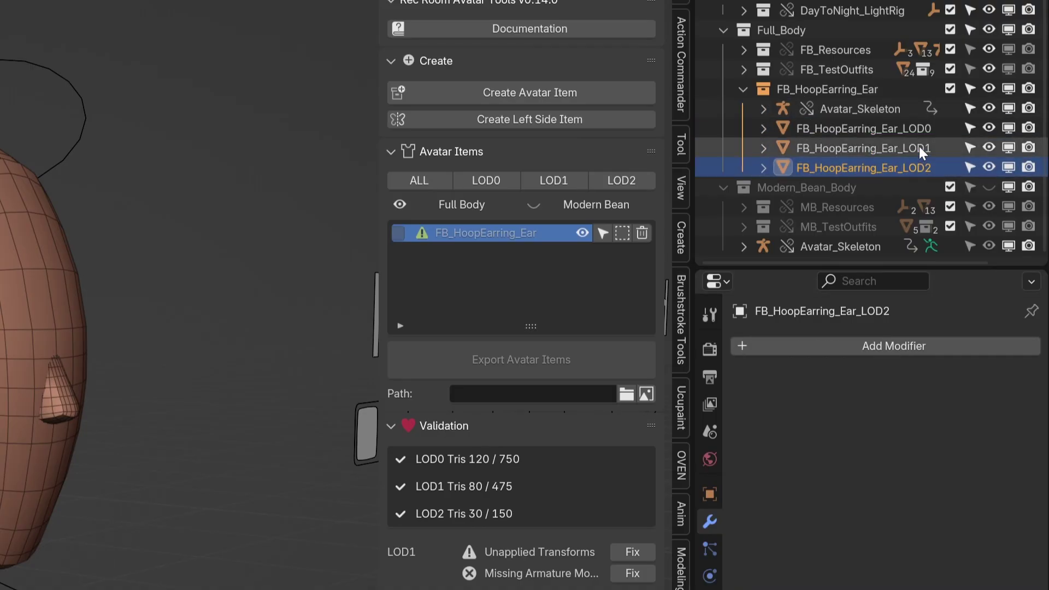
{"action": "left_click", "coordinate": [919, 149]}
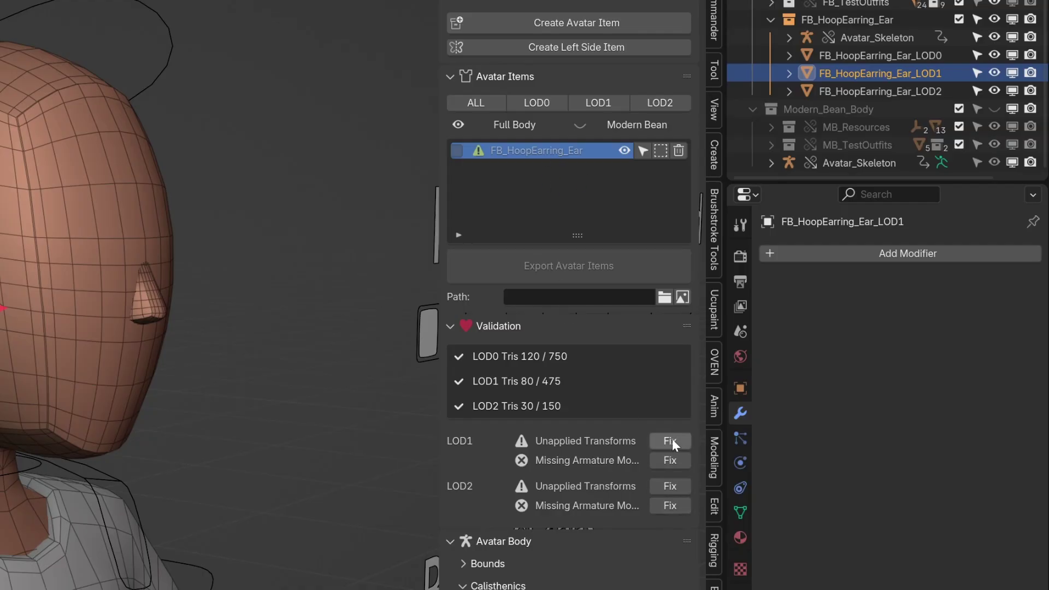
Apply pending transforms and add Avatar_Skeleton armature modifiers to the LOD1 and LOD2 earrings
{"action": "mouse_move", "coordinate": [76, 306]}
{"action": "middle_mouse_down"}
{"action": "mouse_move", "coordinate": [11, 306]}
{"action": "mouse_move", "coordinate": [88, 301]}
{"action": "middle_mouse_up"}
{"action": "scroll", "coordinate": [87, 301], "scroll_direction": "up", "scroll_amount": 2}
{"action": "key", "text": "Tab"}
{"action": "key", "text": "Tab"}
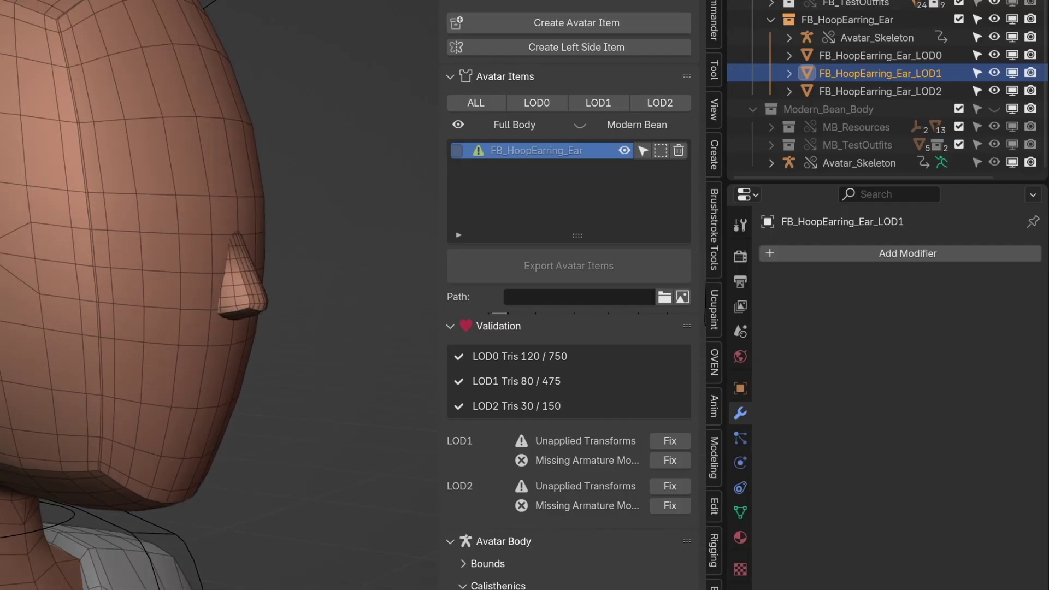
{"action": "left_click", "coordinate": [677, 440]}
{"action": "left_click", "coordinate": [670, 441]}
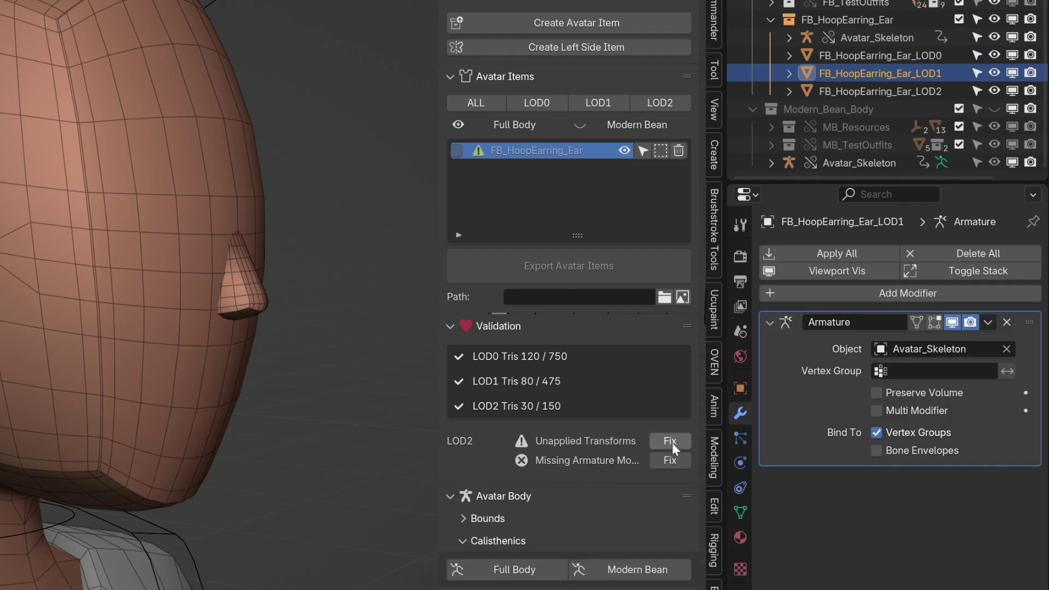
{"action": "left_click", "coordinate": [672, 441]}
{"action": "left_click", "coordinate": [672, 442]}
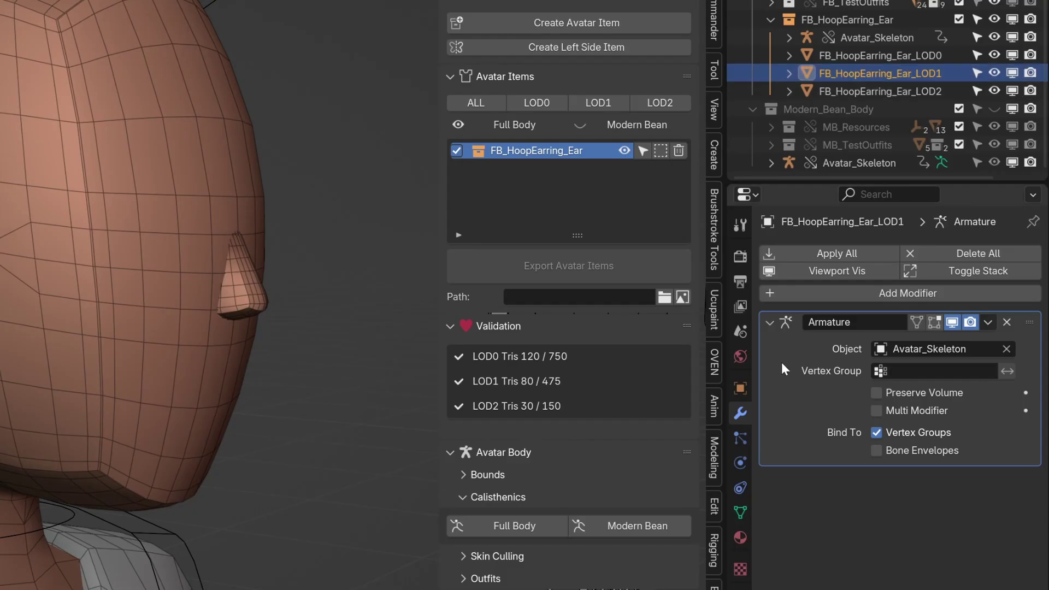
{"action": "left_click", "coordinate": [898, 57]}
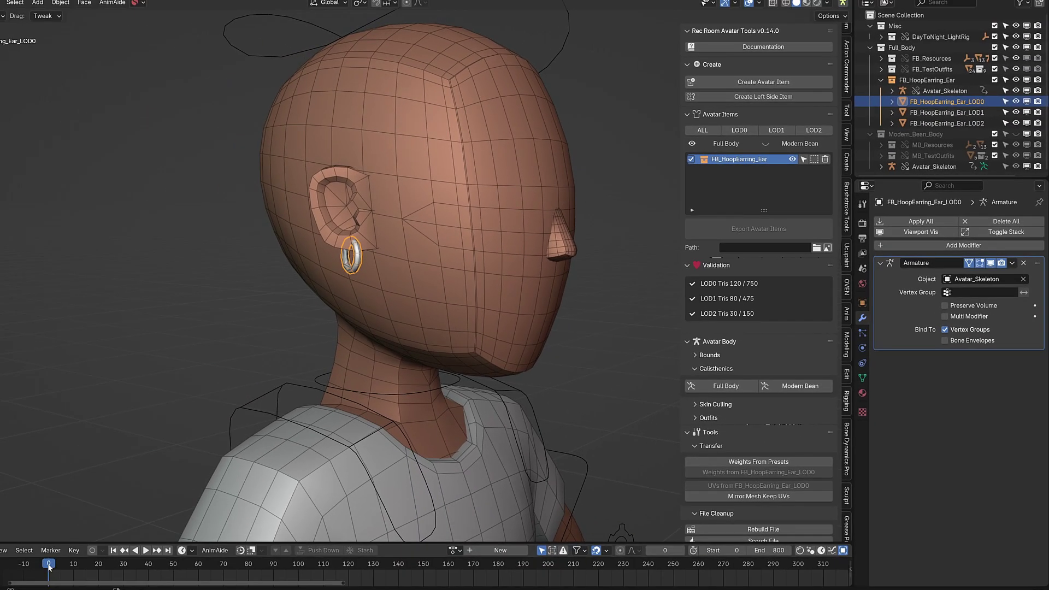
Play the animation to test the earring, then rewind to frame 0
{"action": "key", "text": "space"}
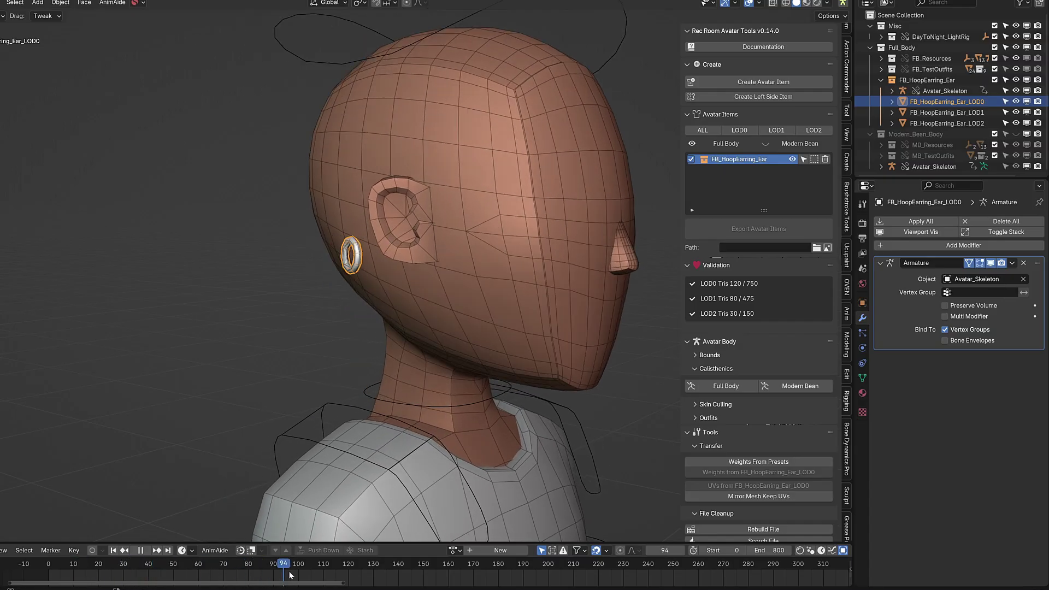
{"action": "left_click_drag", "start_coordinate": [476, 568], "coordinate": [11, 551]}
{"action": "key", "text": "space"}
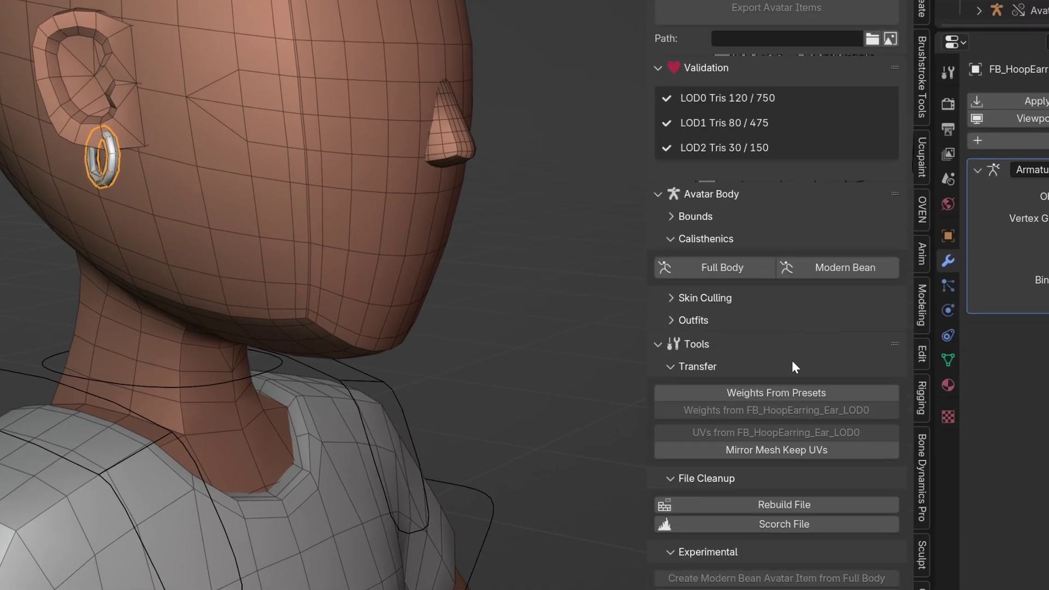
Give the LOD0 earring Ear Standard preset weights and play back to about frame 173
{"action": "left_click", "coordinate": [795, 393]}
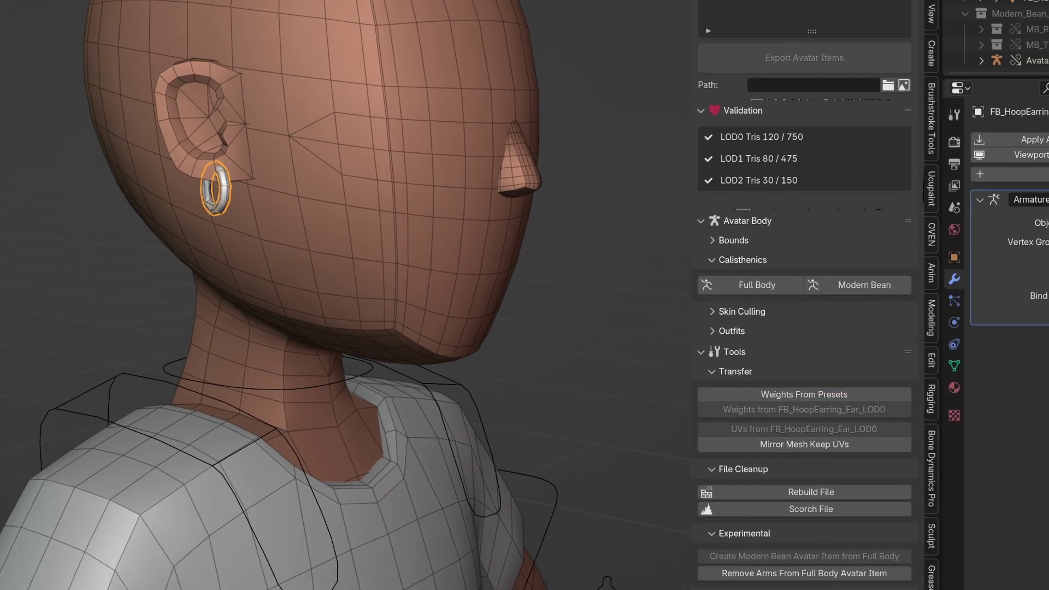
{"action": "left_click", "coordinate": [100, 532]}
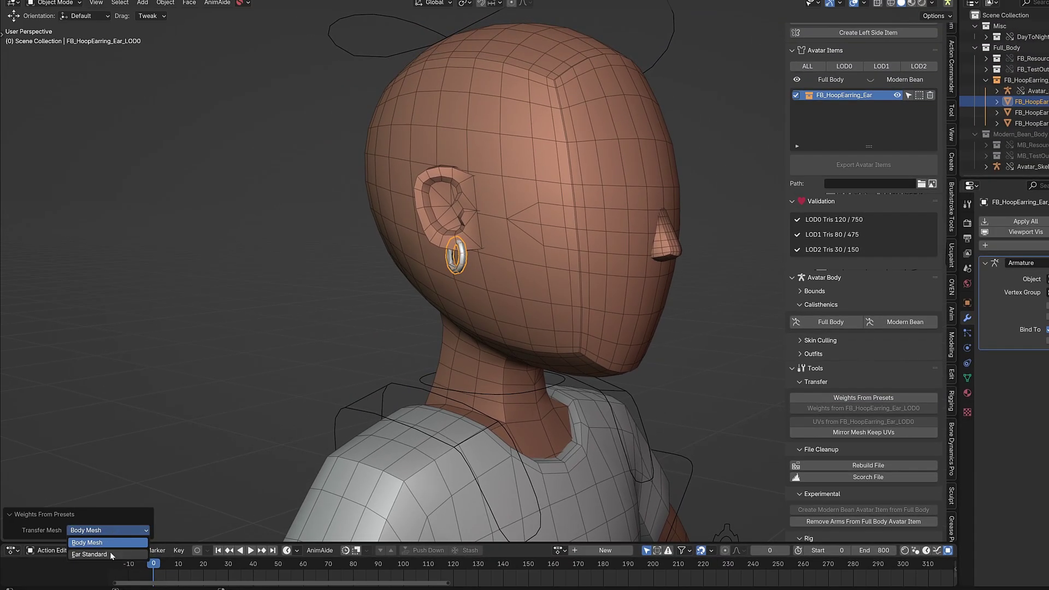
{"action": "left_click", "coordinate": [110, 553]}
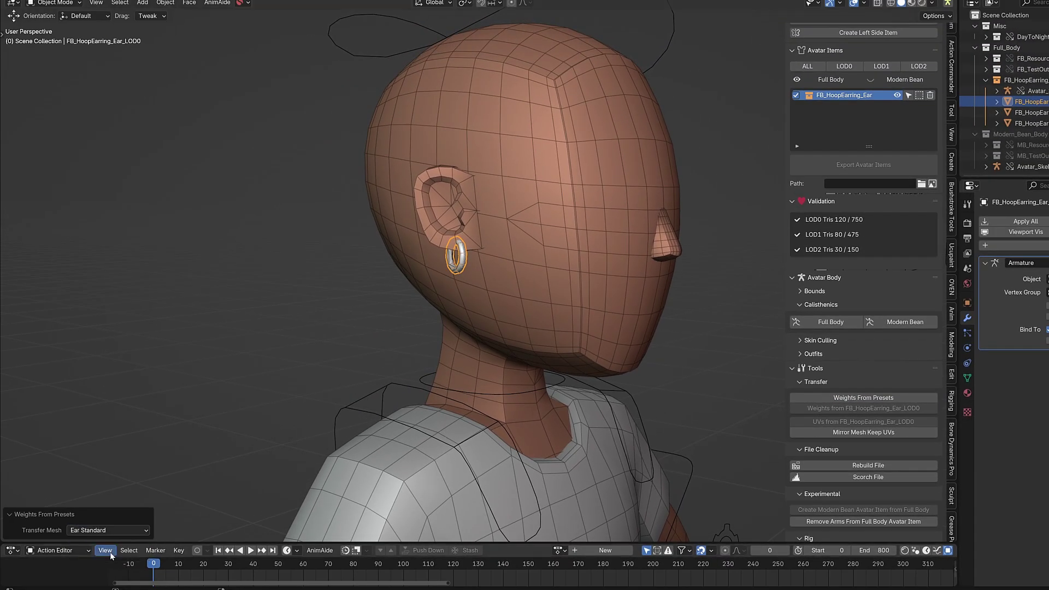
{"action": "key", "text": "space"}
{"action": "left_click_drag", "start_coordinate": [321, 571], "coordinate": [154, 548]}
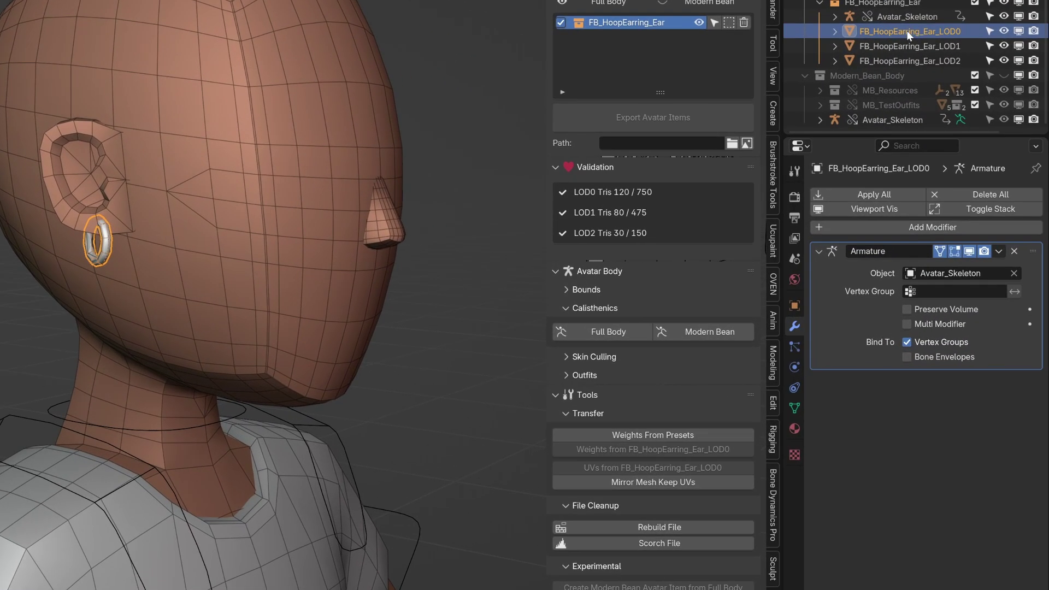
Transfer FB_HoopEarring_Ear_LOD0's weights to FB_HoopEarring_Ear_LOD1, then to LOD2
{"action": "left_click", "coordinate": [911, 46]}
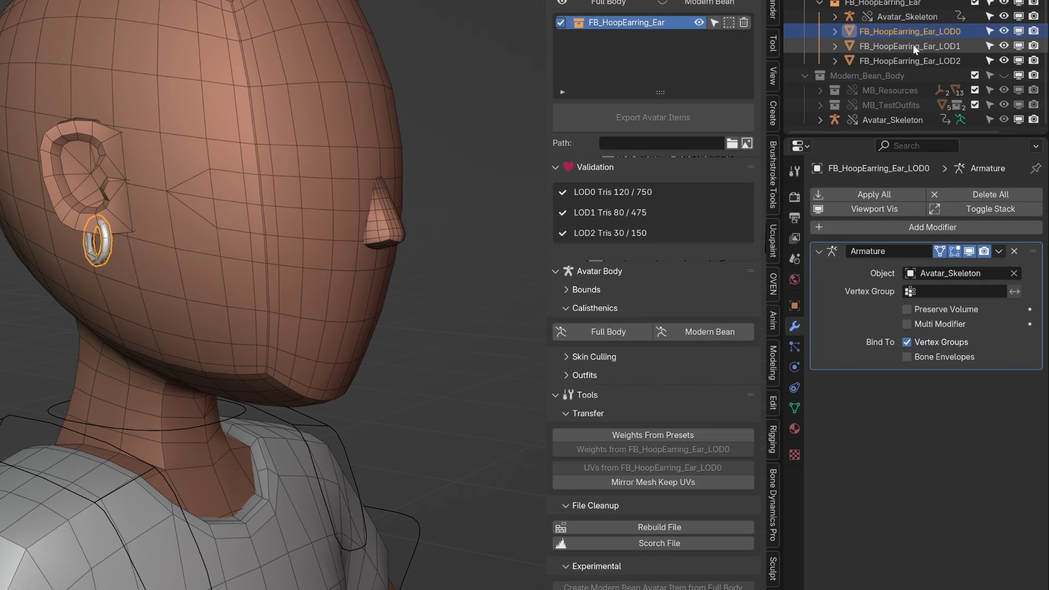
{"action": "left_click", "coordinate": [903, 30], "text": "ctrl"}
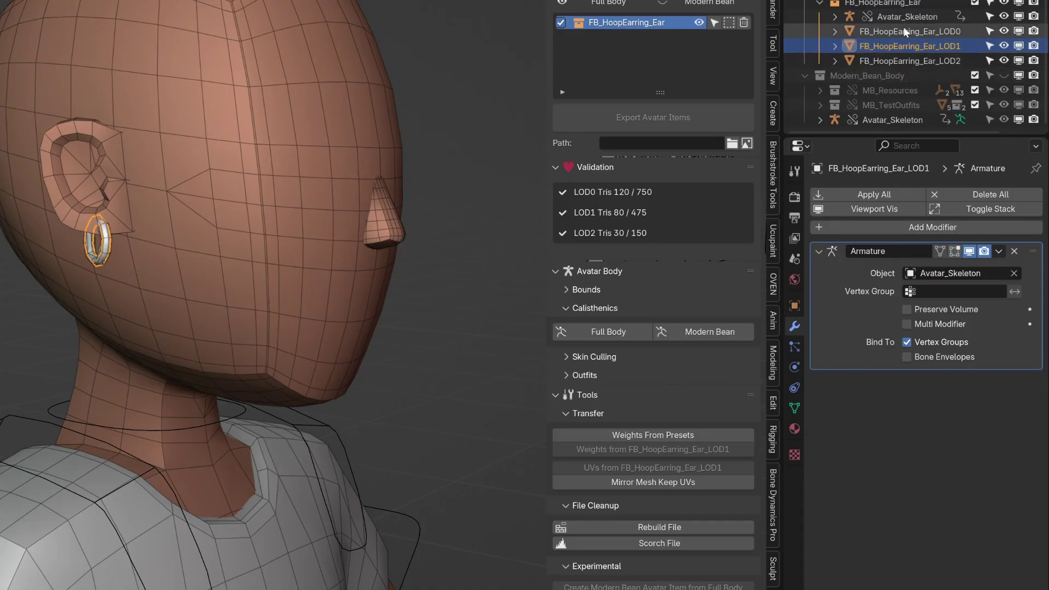
{"action": "left_click", "coordinate": [689, 449]}
{"action": "left_click", "coordinate": [926, 59]}
{"action": "left_click", "coordinate": [925, 34], "text": "ctrl"}
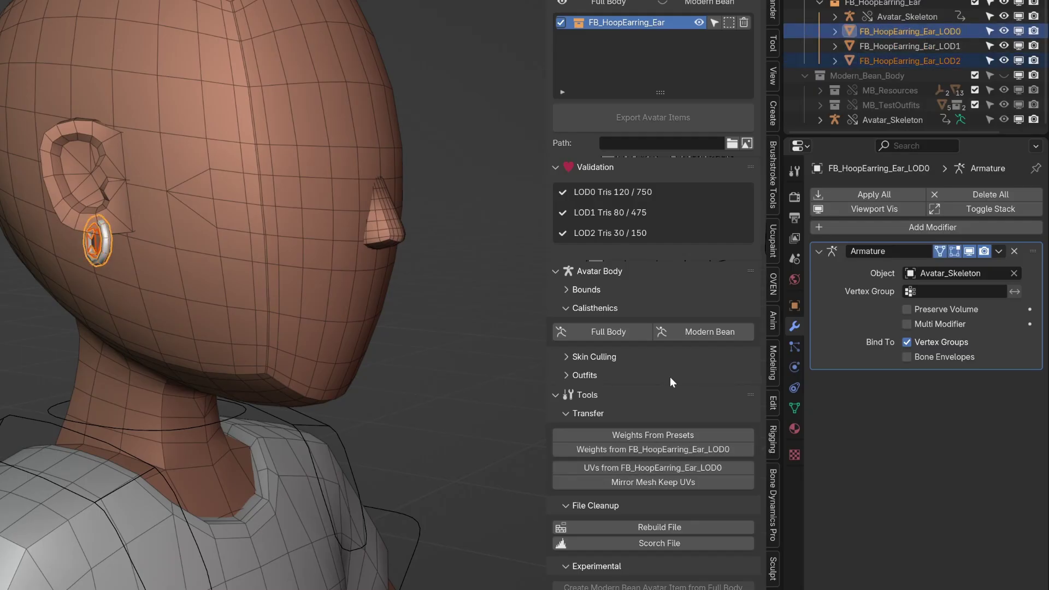
{"action": "left_click", "coordinate": [688, 448]}
{"action": "middle_click_drag", "start_coordinate": [273, 273], "coordinate": [341, 297], "text": "shift"}
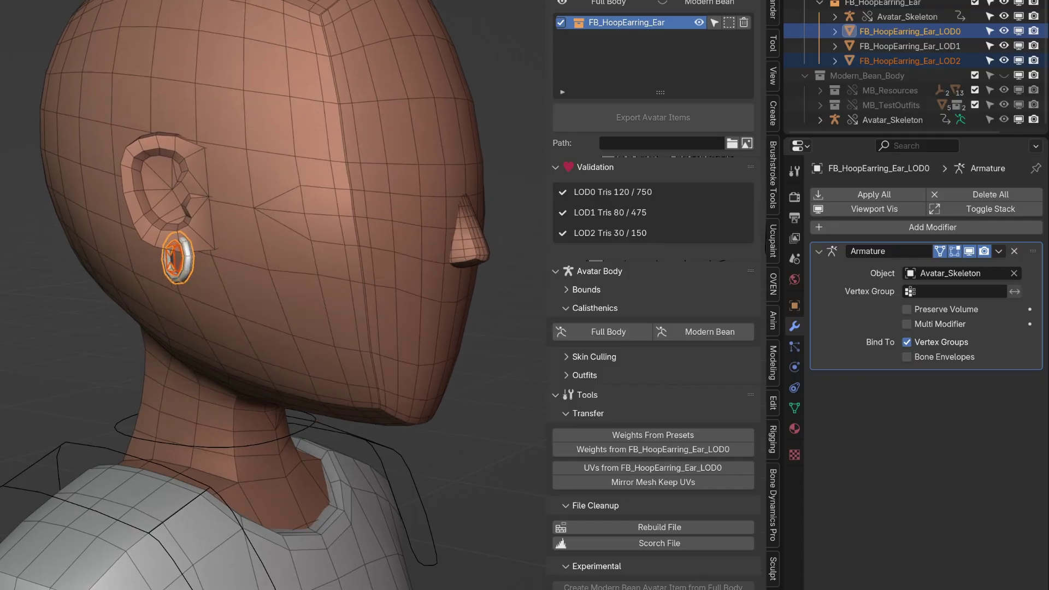
{"action": "middle_click_drag", "start_coordinate": [306, 245], "coordinate": [124, 221]}
{"action": "scroll", "coordinate": [124, 221], "scroll_direction": "down", "scroll_amount": 2}
{"action": "middle_click_drag", "start_coordinate": [448, 241], "coordinate": [257, 236], "text": "shift"}
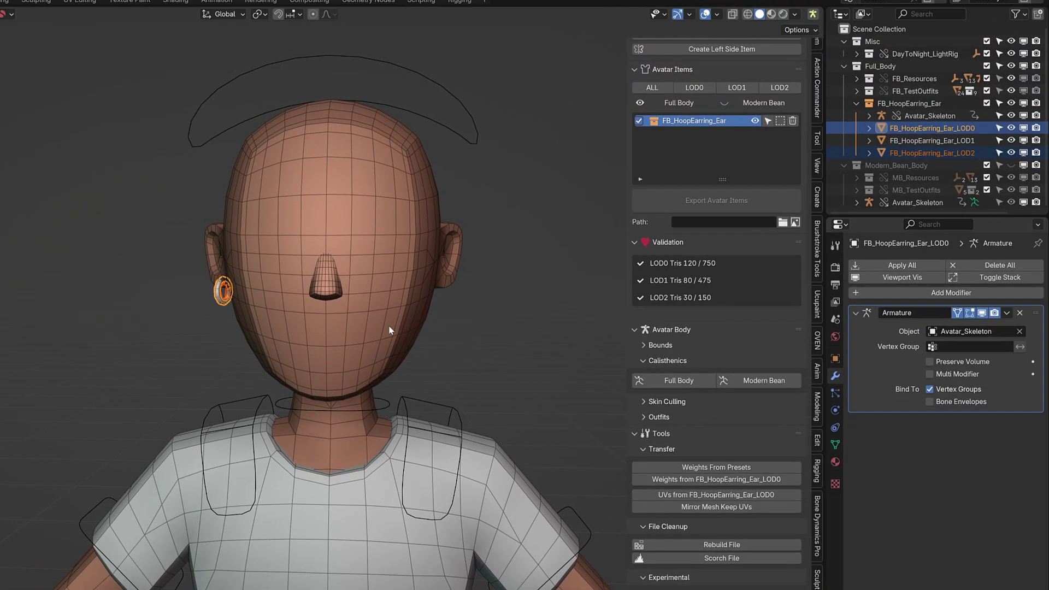
Zoom out and orbit to look over the whole avatar
{"action": "scroll", "coordinate": [364, 398], "scroll_direction": "down", "scroll_amount": 4}
{"action": "middle_click_drag", "start_coordinate": [329, 452], "coordinate": [328, 326], "text": "shift"}
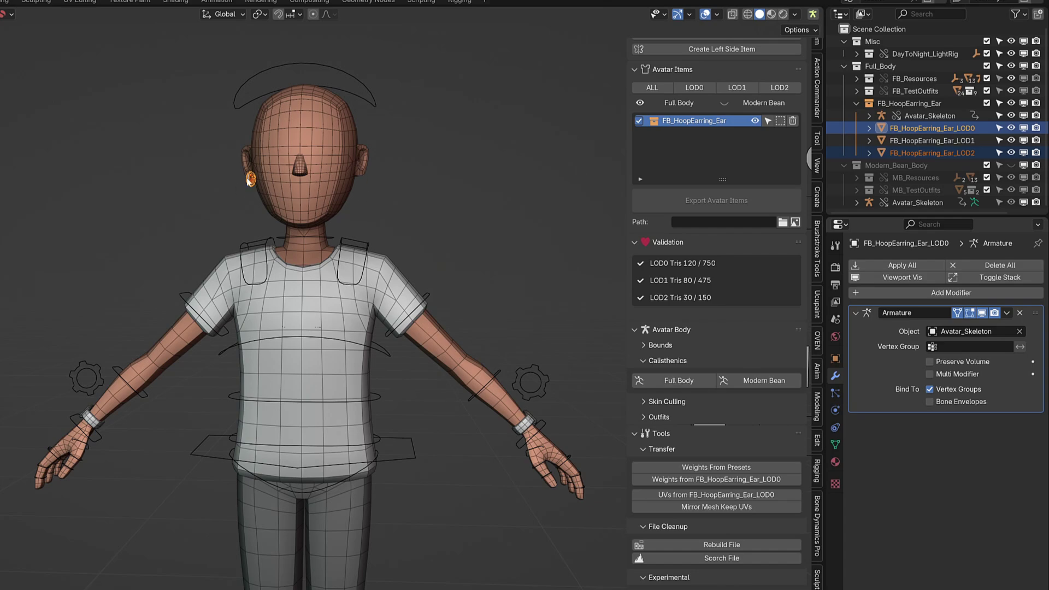
{"action": "middle_click_drag", "start_coordinate": [277, 188], "coordinate": [299, 188]}
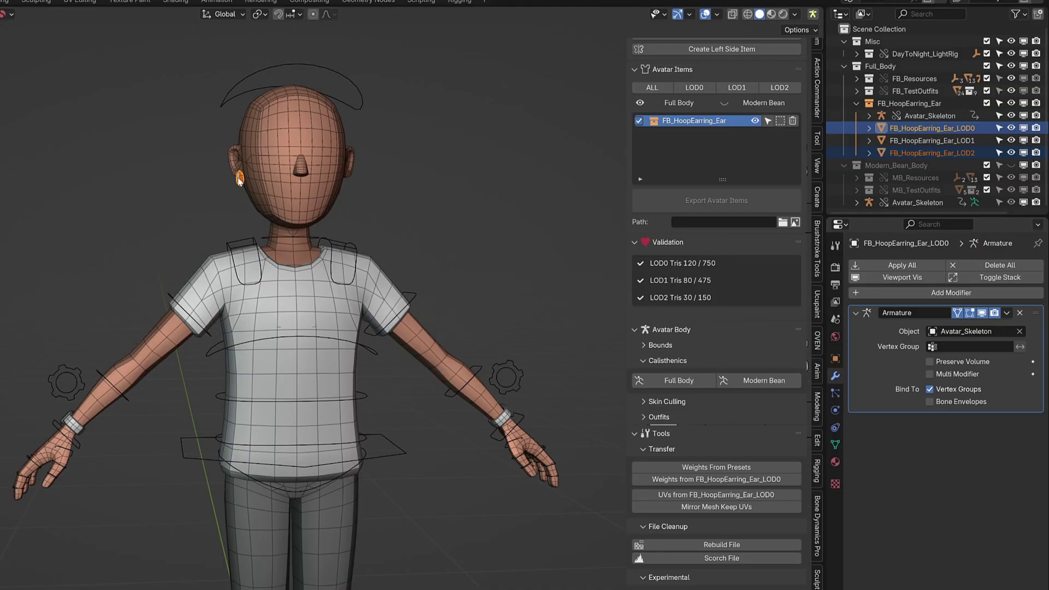
{"action": "middle_click_drag", "start_coordinate": [246, 192], "coordinate": [267, 188]}
Select the LOD0, LOD1 and LOD2 hoop earrings together in the Outliner
{"action": "left_click", "coordinate": [936, 154], "text": "ctrl"}
{"action": "left_click", "coordinate": [937, 155], "text": "shift"}
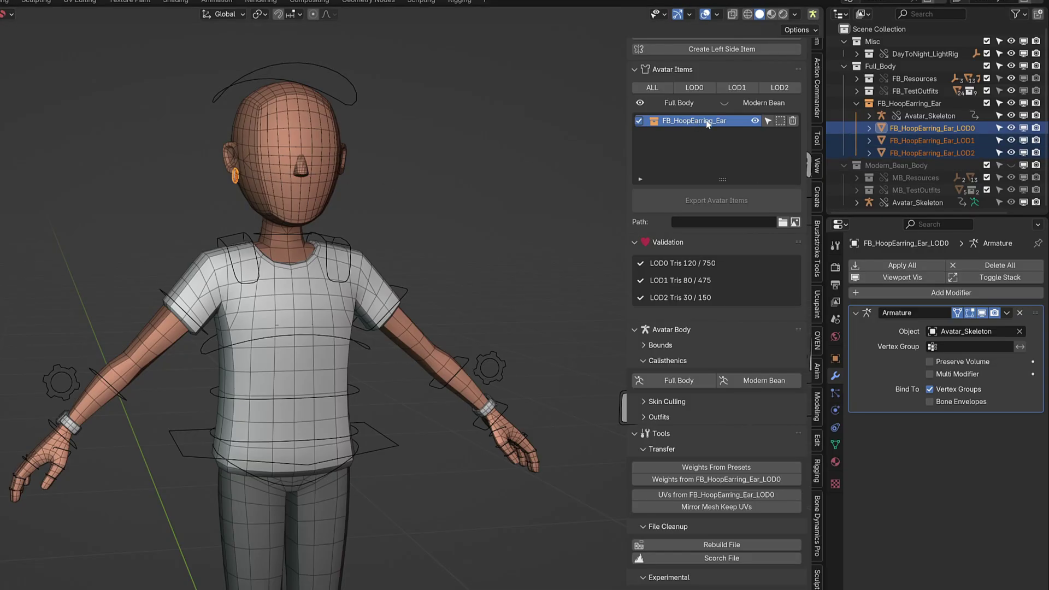
{"action": "left_click", "coordinate": [945, 127]}
{"action": "left_click", "coordinate": [932, 154], "text": "shift"}
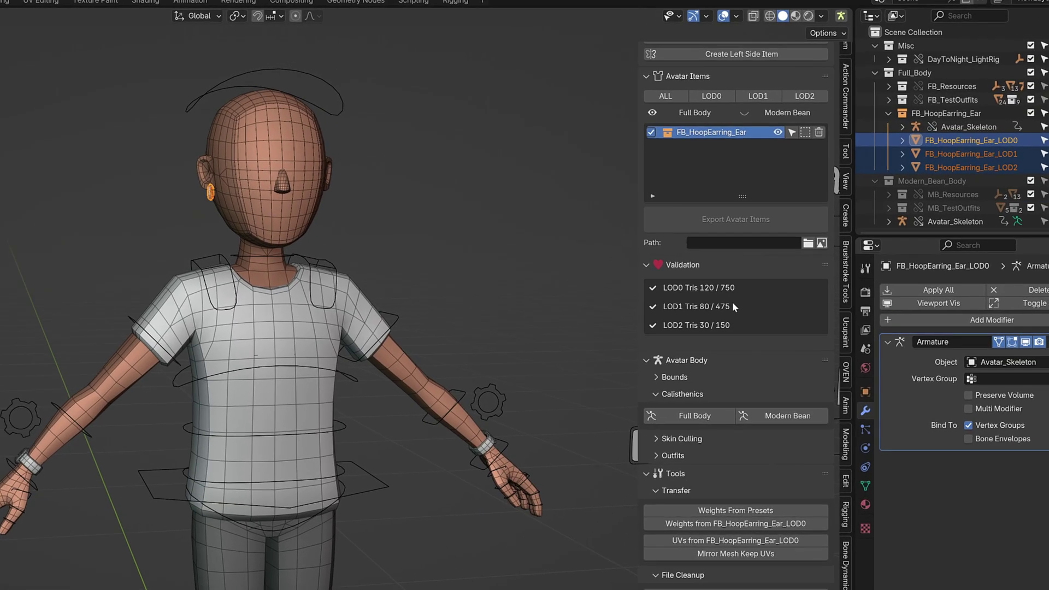
{"action": "scroll", "coordinate": [732, 295], "scroll_direction": "up", "scroll_amount": 4}
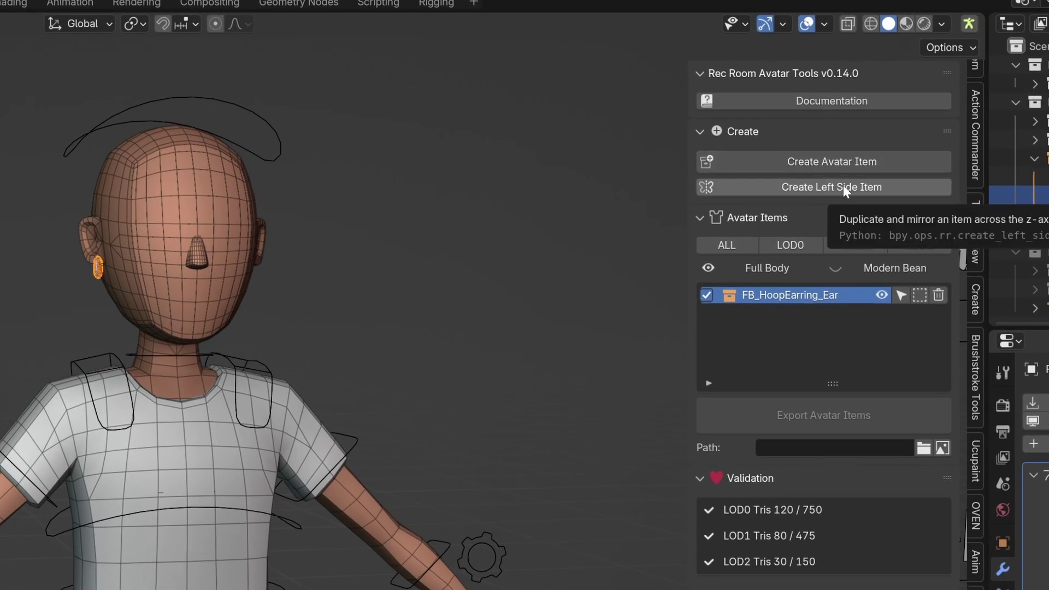
Mirror the earrings with Create Left Side Item and inspect the new left-ear earring
{"action": "left_click", "coordinate": [848, 185]}
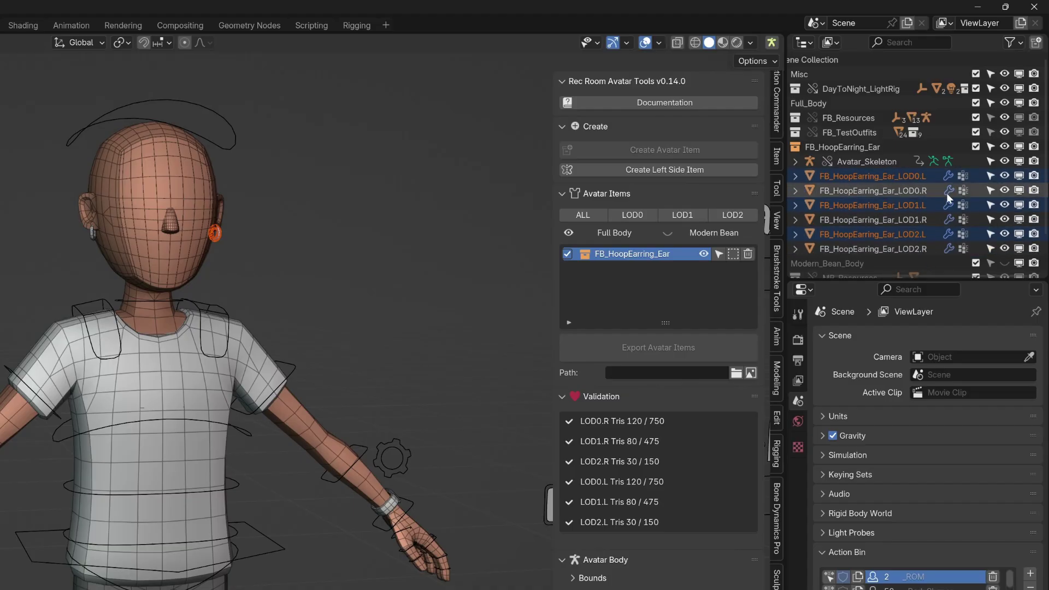
{"action": "middle_click_drag", "start_coordinate": [156, 234], "coordinate": [175, 491], "text": "shift"}
{"action": "scroll", "coordinate": [175, 490], "scroll_direction": "up", "scroll_amount": 4}
{"action": "middle_click_drag", "start_coordinate": [273, 437], "coordinate": [228, 409]}
{"action": "middle_click_drag", "start_coordinate": [394, 342], "coordinate": [316, 359], "text": "shift"}
{"action": "scroll", "coordinate": [317, 360], "scroll_direction": "up", "scroll_amount": 2}
{"action": "middle_click_drag", "start_coordinate": [371, 388], "coordinate": [360, 368]}
{"action": "scroll", "coordinate": [368, 370], "scroll_direction": "down", "scroll_amount": 3}
Deselect the earrings and orbit around the avatar from the side, front and above
{"action": "left_click", "coordinate": [344, 404]}
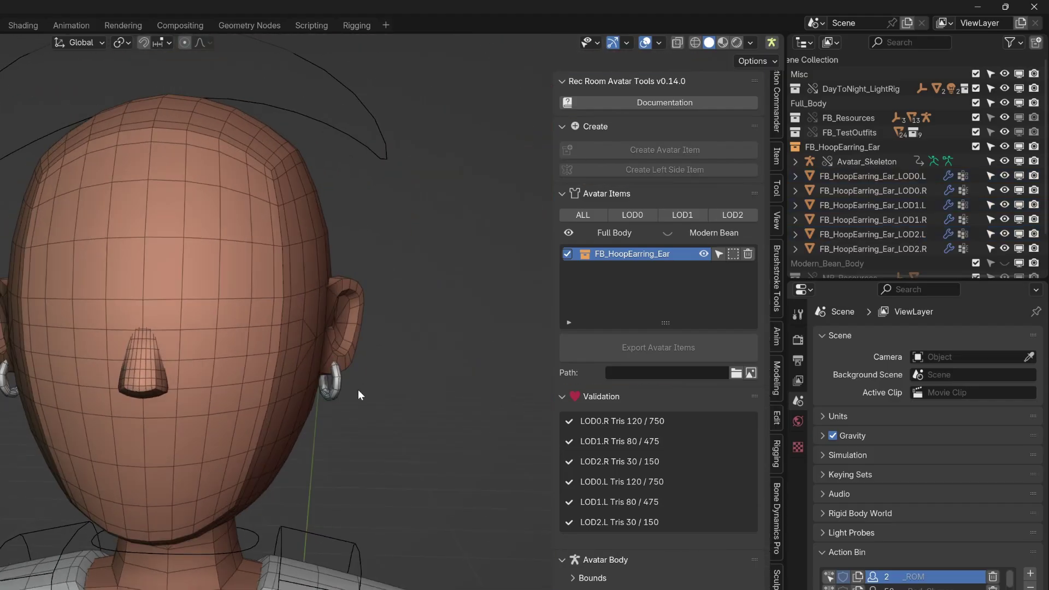
{"action": "scroll", "coordinate": [345, 409], "scroll_direction": "down", "scroll_amount": 3}
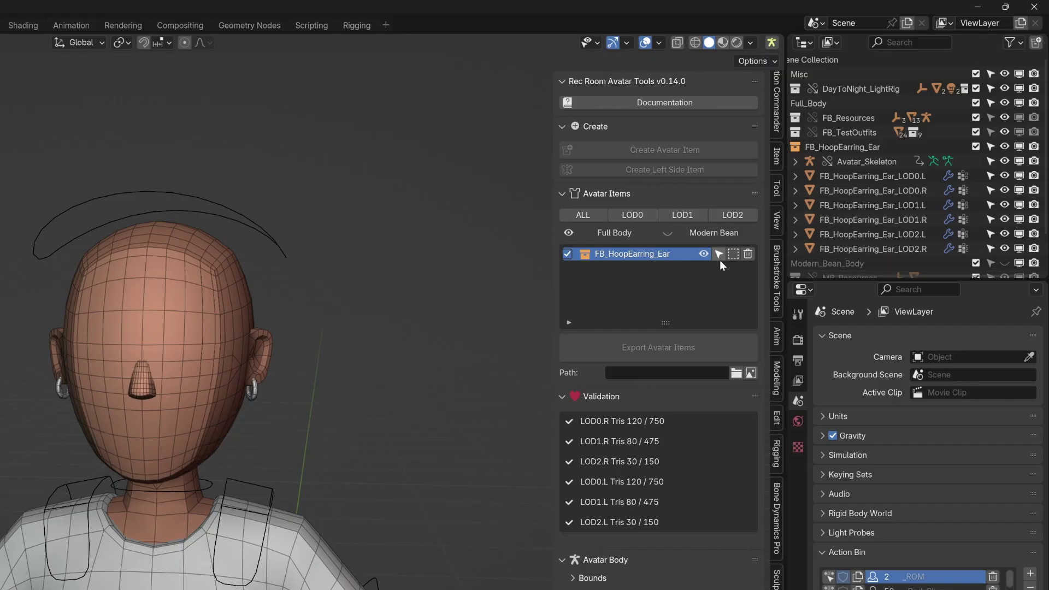
{"action": "middle_click_drag", "start_coordinate": [109, 440], "coordinate": [172, 405]}
{"action": "scroll", "coordinate": [172, 405], "scroll_direction": "down", "scroll_amount": 3}
{"action": "middle_click_drag", "start_coordinate": [180, 337], "coordinate": [123, 357]}
{"action": "scroll", "coordinate": [140, 228], "scroll_direction": "up", "scroll_amount": 3}
{"action": "middle_click_drag", "start_coordinate": [140, 227], "coordinate": [190, 291]}
{"action": "scroll", "coordinate": [906, 162], "scroll_direction": "left", "scroll_amount": 2, "text": "ctrl"}
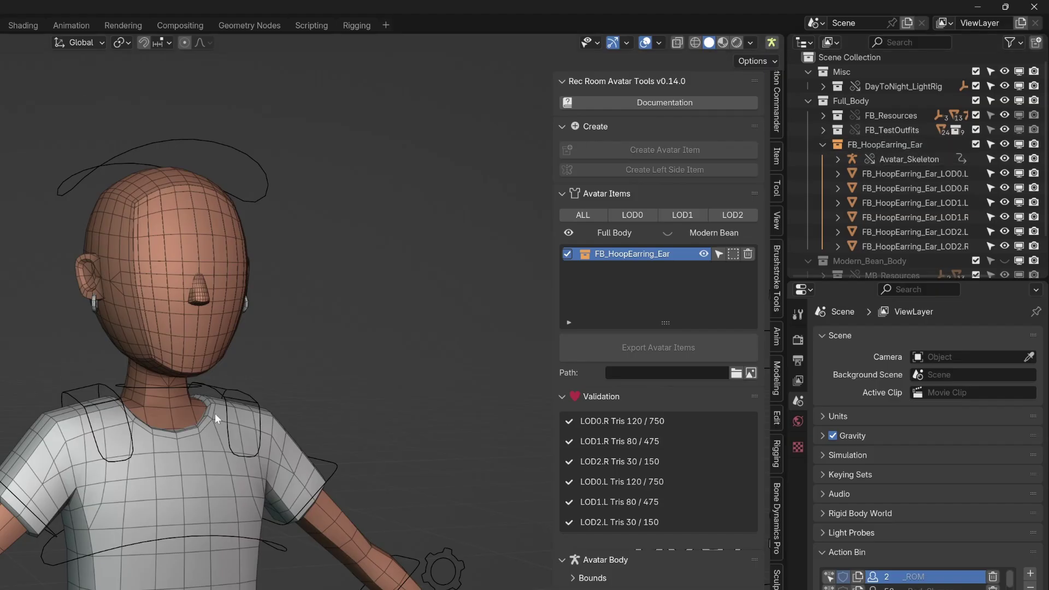
Select the T-shirt mesh and scroll through the Validation list
{"action": "left_click", "coordinate": [152, 443]}
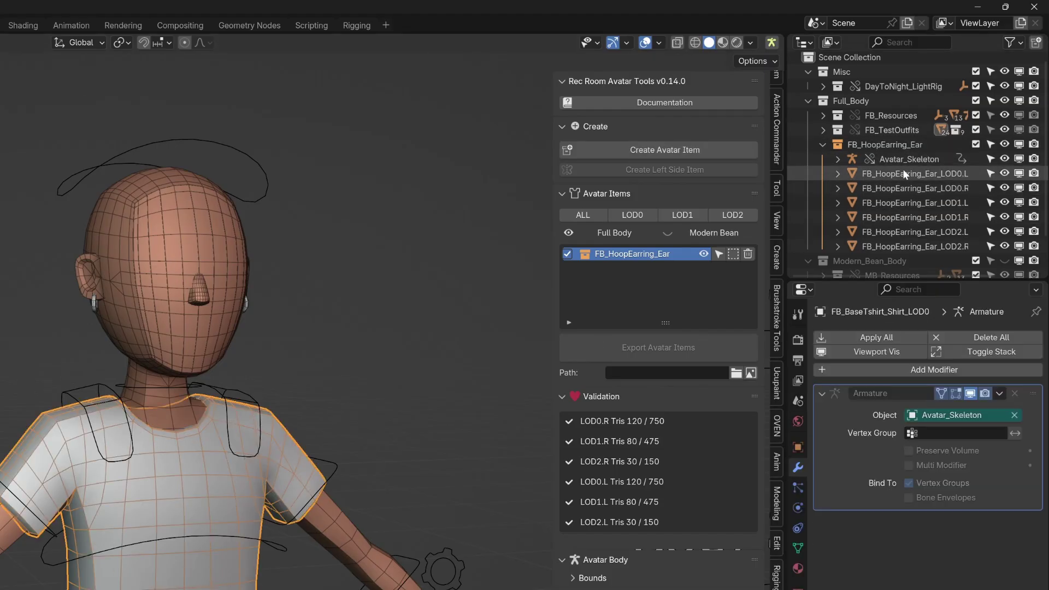
{"action": "scroll", "coordinate": [943, 175], "scroll_direction": "right", "scroll_amount": 2, "text": "ctrl"}
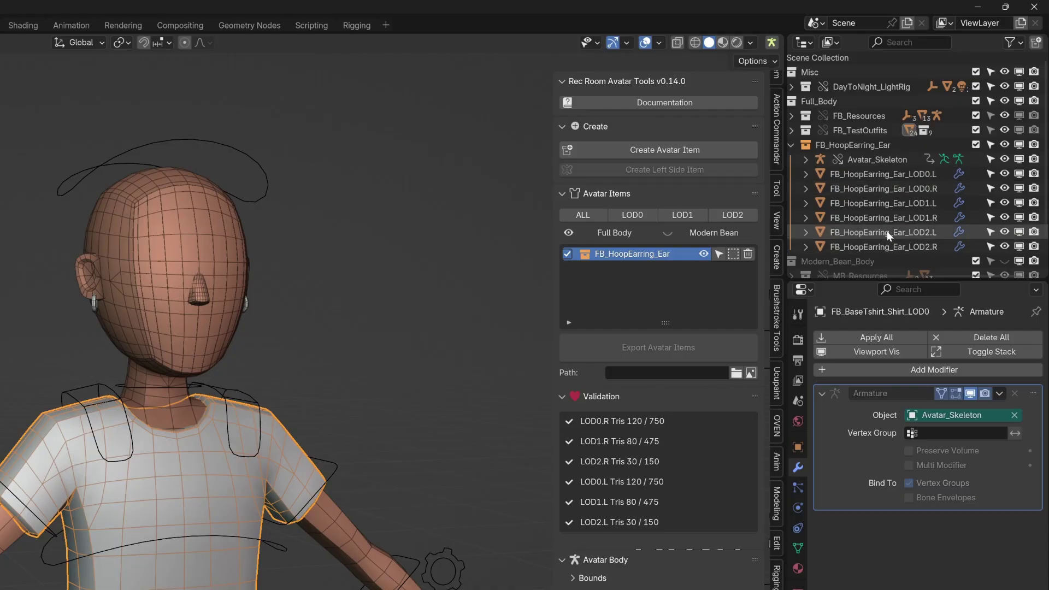
{"action": "scroll", "coordinate": [877, 221], "scroll_direction": "left", "scroll_amount": 2, "text": "ctrl"}
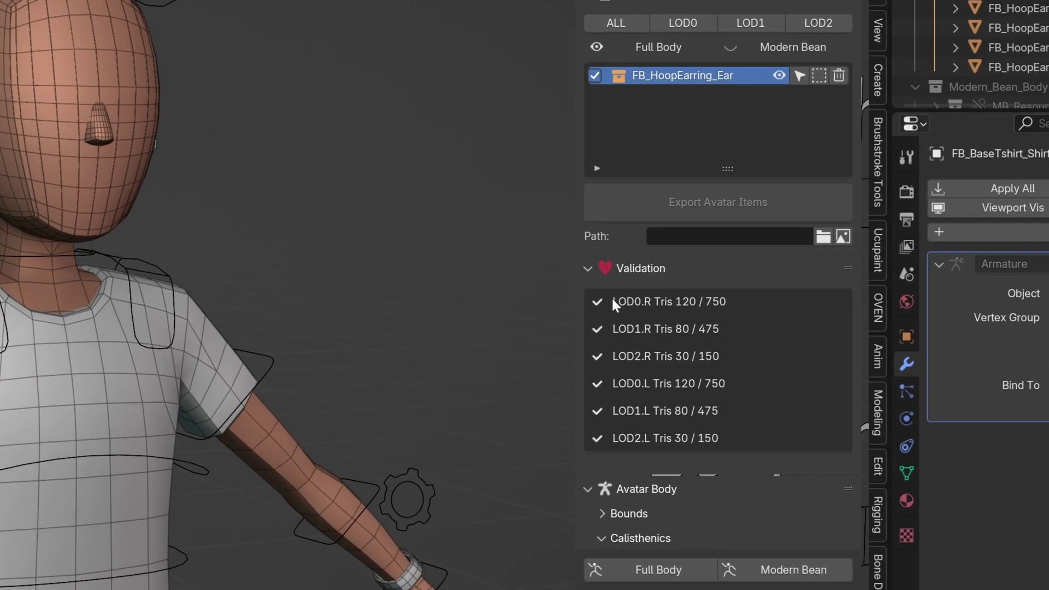
{"action": "scroll", "coordinate": [709, 410], "scroll_direction": "down", "scroll_amount": 4}
{"action": "scroll", "coordinate": [703, 384], "scroll_direction": "up", "scroll_amount": 4}
Set the export path to the Desktop TestExport folder
{"action": "left_click", "coordinate": [824, 236]}
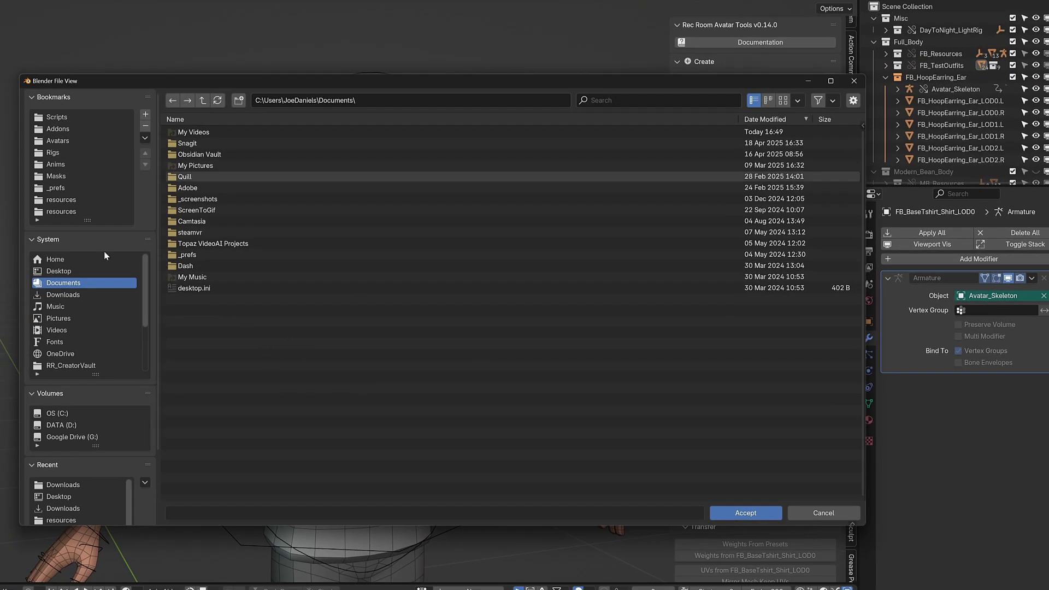
{"action": "left_click", "coordinate": [59, 496]}
{"action": "key", "text": "Return"}
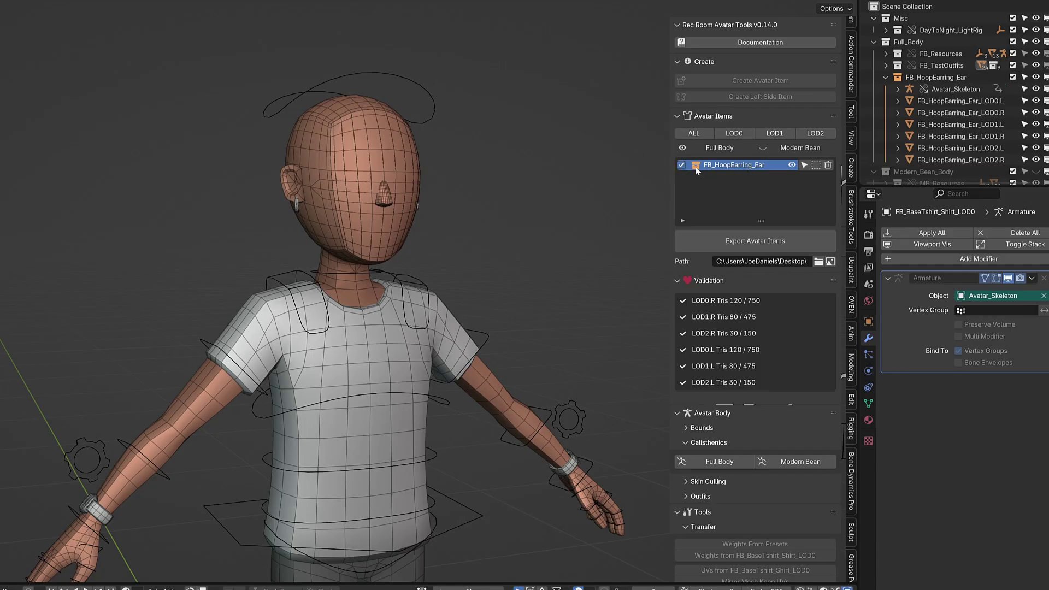
Export FB_HoopEarring_Ear as FBX and bring the TestExport Explorer window forward
{"action": "left_click", "coordinate": [759, 246]}
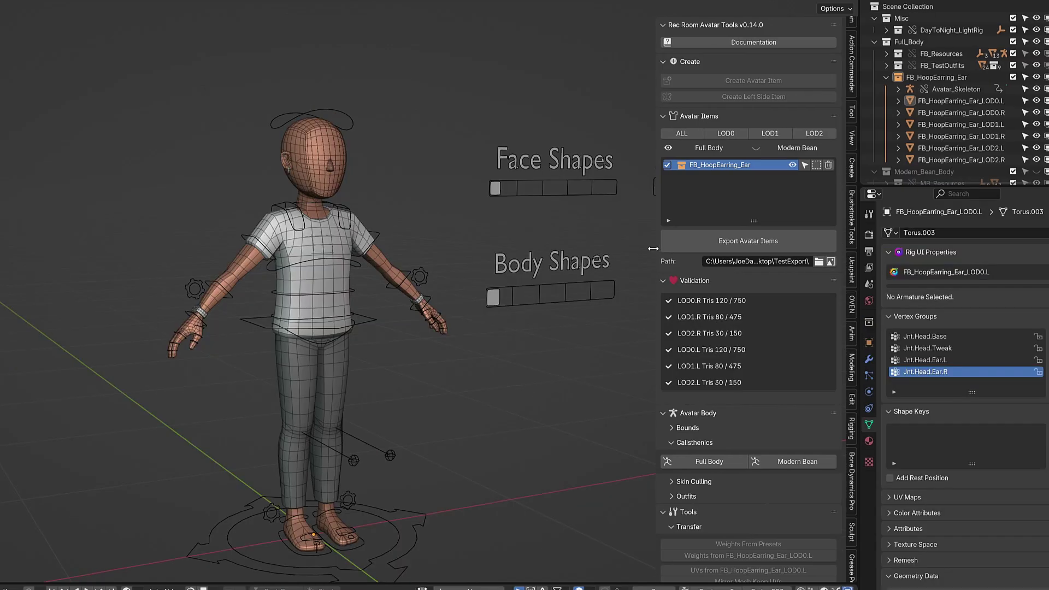
{"action": "left_click_drag", "start_coordinate": [651, 244], "coordinate": [619, 249]}
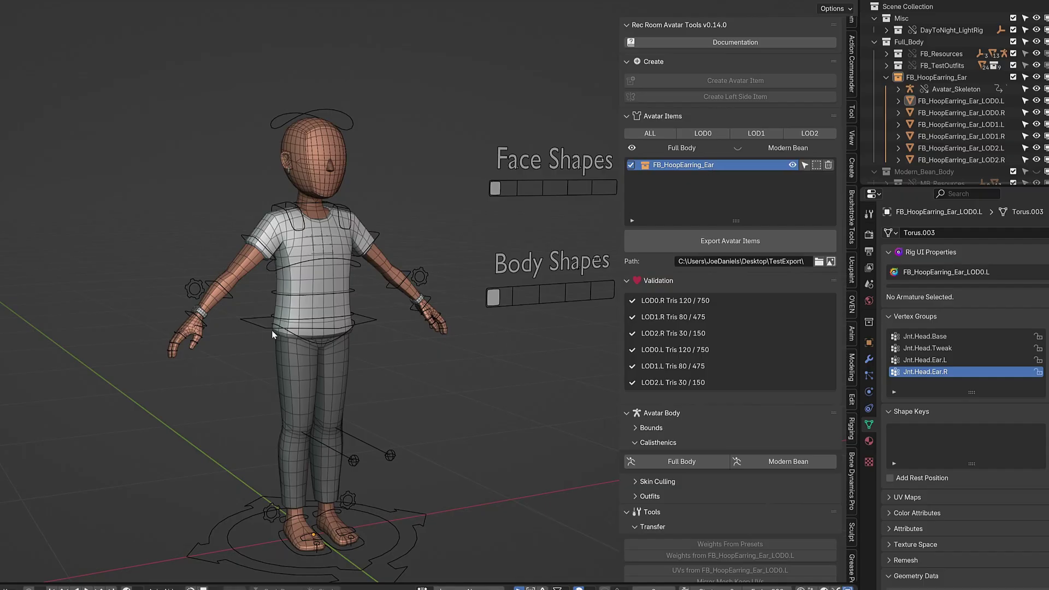
{"action": "left_click_drag", "start_coordinate": [896, 587], "coordinate": [416, 79]}
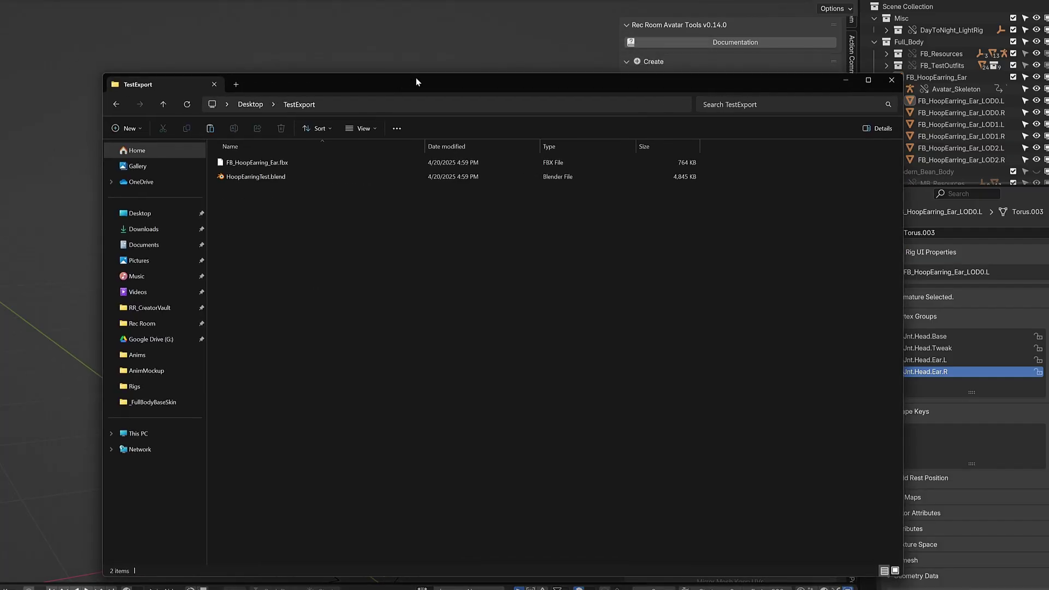
Check the sizes of HoopEarringTest.blend and the 764 KB FB_HoopEarring_Ear.fbx
{"action": "left_click", "coordinate": [254, 178]}
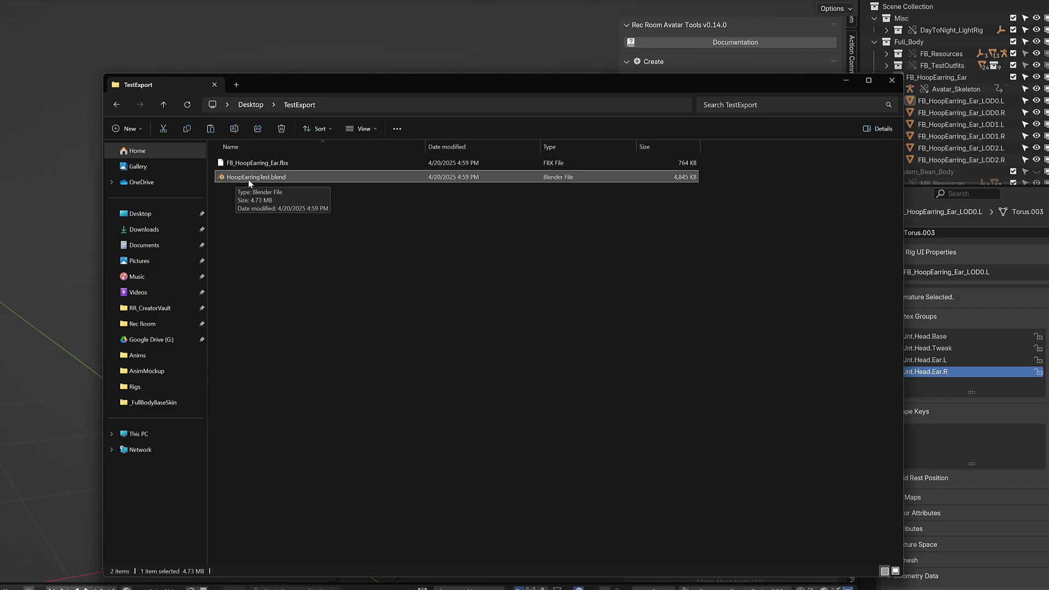
{"action": "left_click", "coordinate": [297, 164]}
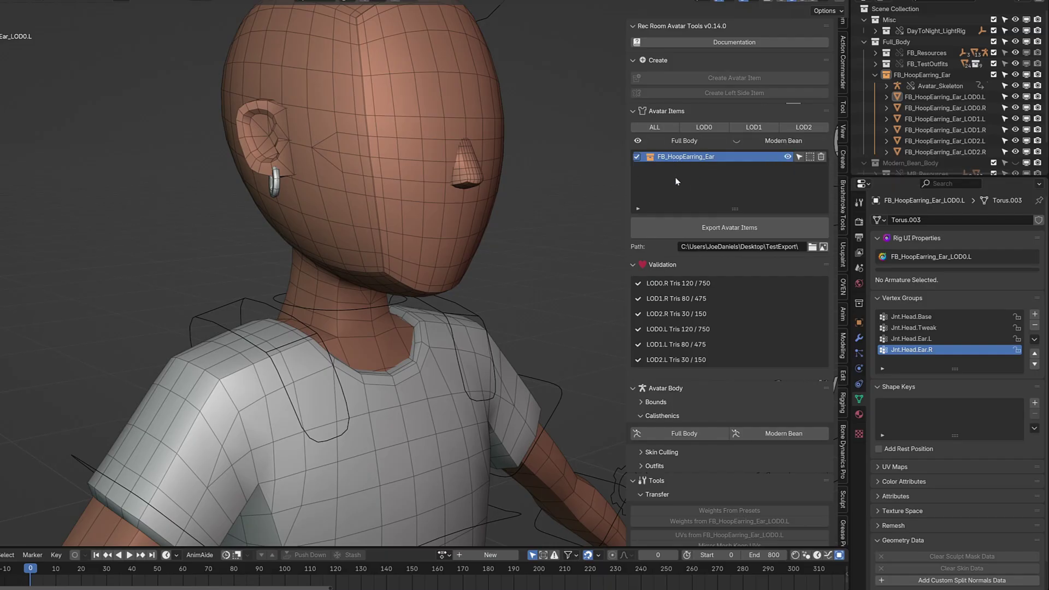
Preview the mirrored earrings at LOD0, LOD1 and LOD2, ending back on LOD0
{"action": "middle_click_drag", "start_coordinate": [385, 233], "coordinate": [322, 212]}
{"action": "left_click", "coordinate": [697, 128]}
{"action": "left_click", "coordinate": [741, 128]}
{"action": "left_click", "coordinate": [810, 128]}
{"action": "left_click", "coordinate": [704, 127]}
{"action": "middle_click_drag", "start_coordinate": [417, 206], "coordinate": [440, 208]}
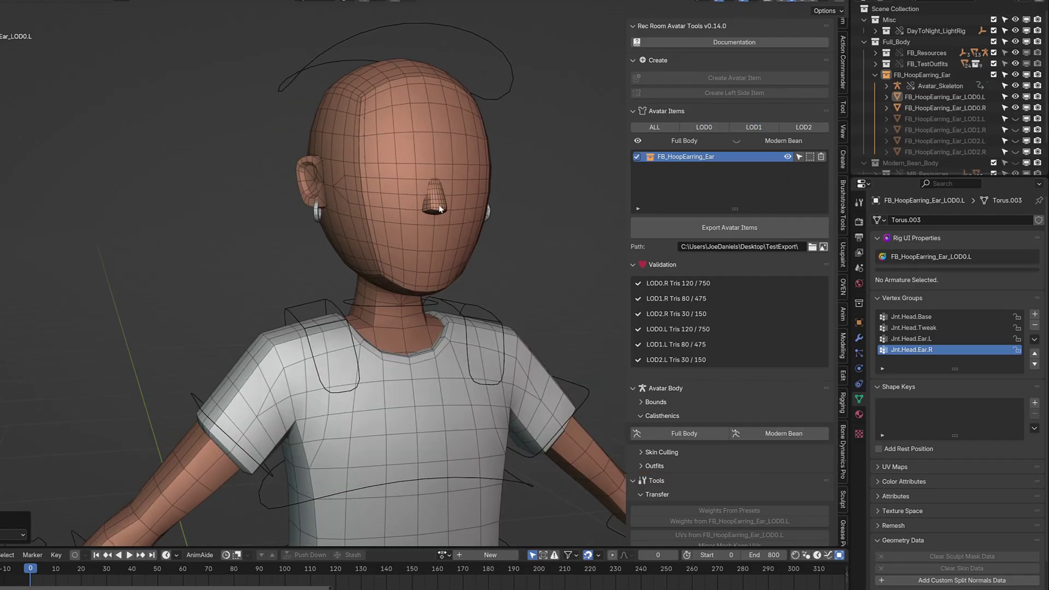